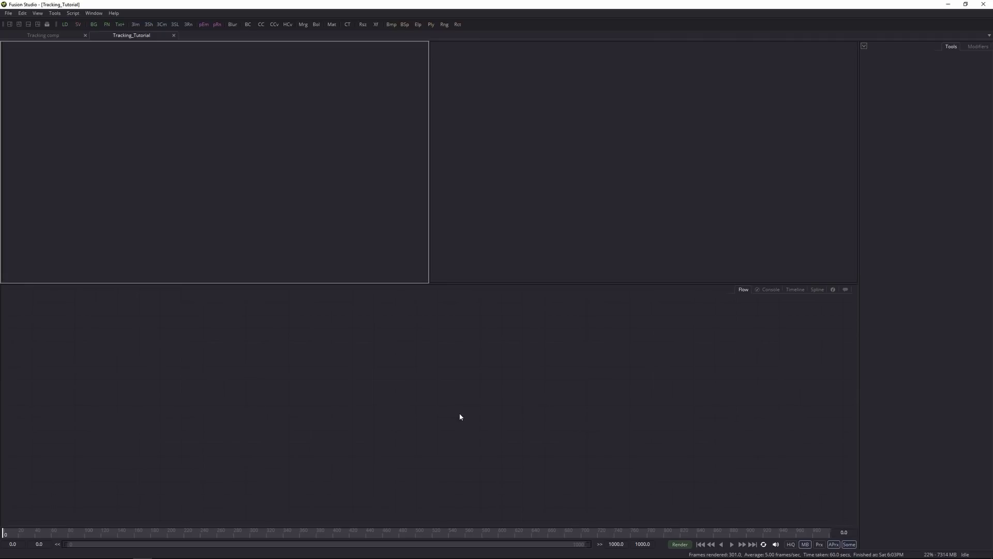
{"action": "left_click", "coordinate": [490, 275]}
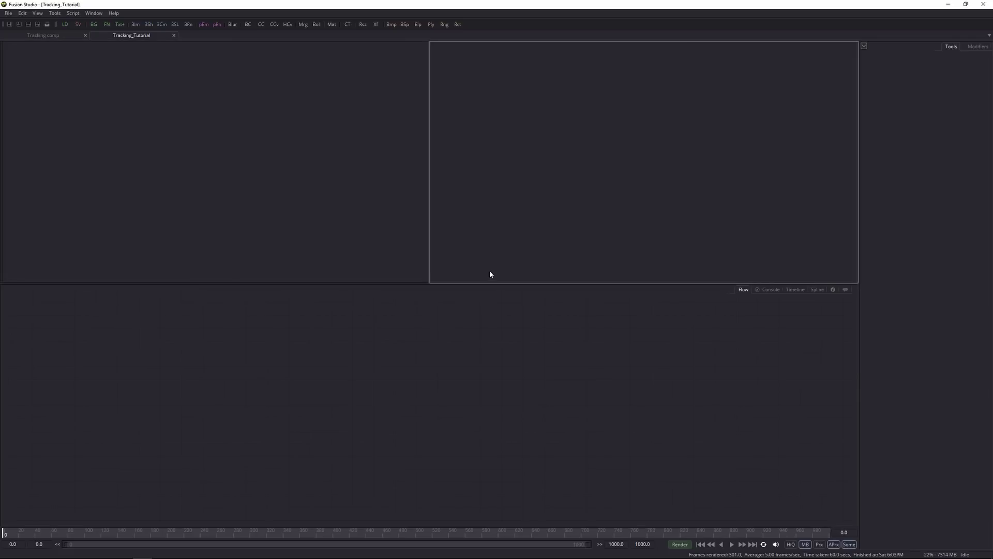
{"action": "left_click", "coordinate": [476, 337]}
{"action": "left_click", "coordinate": [374, 235]}
{"action": "left_click", "coordinate": [504, 256]}
{"action": "left_click", "coordinate": [449, 311]}
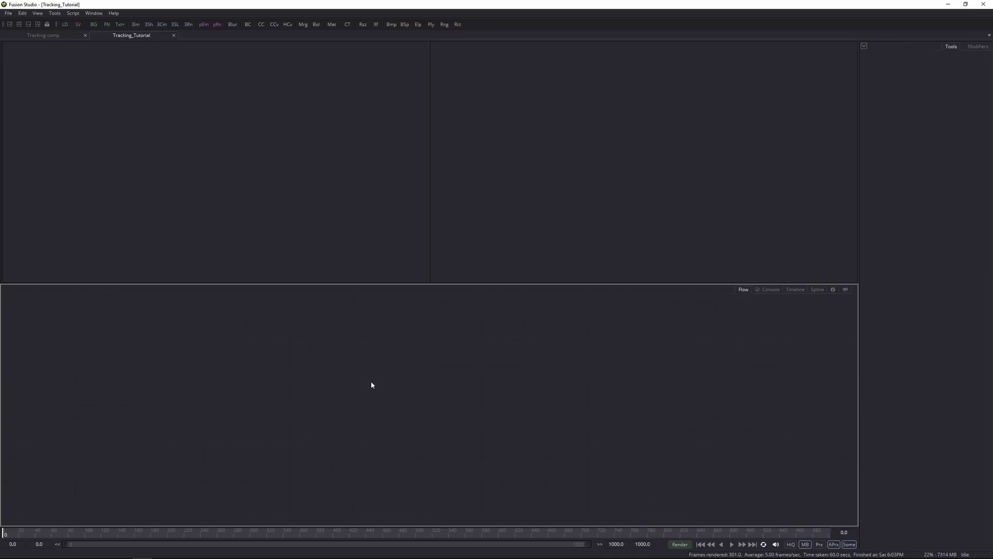
Import the MVI_9731 clip from the Episode 4 folder into the flow as a loader
{"action": "left_click", "coordinate": [66, 551]}
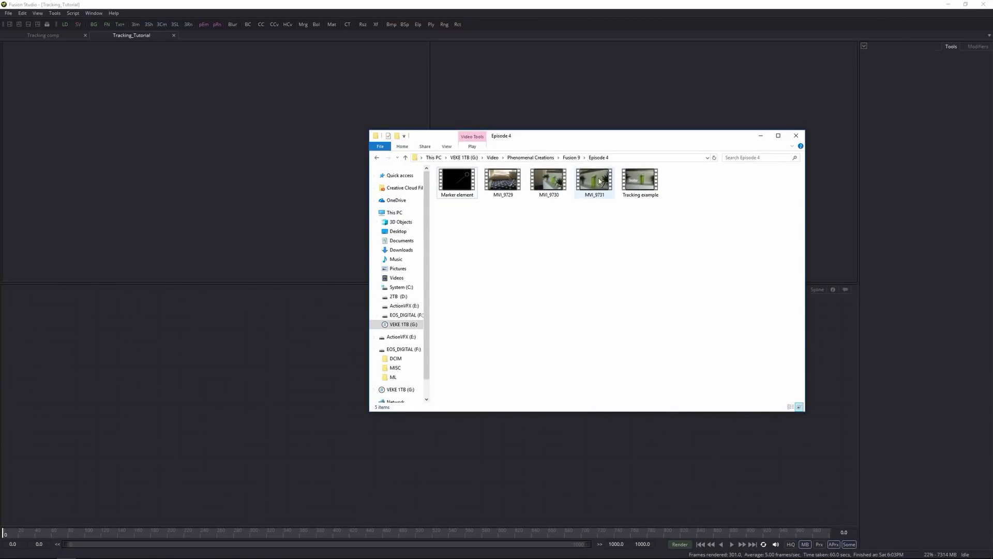
{"action": "left_click_drag", "start_coordinate": [597, 182], "coordinate": [147, 393]}
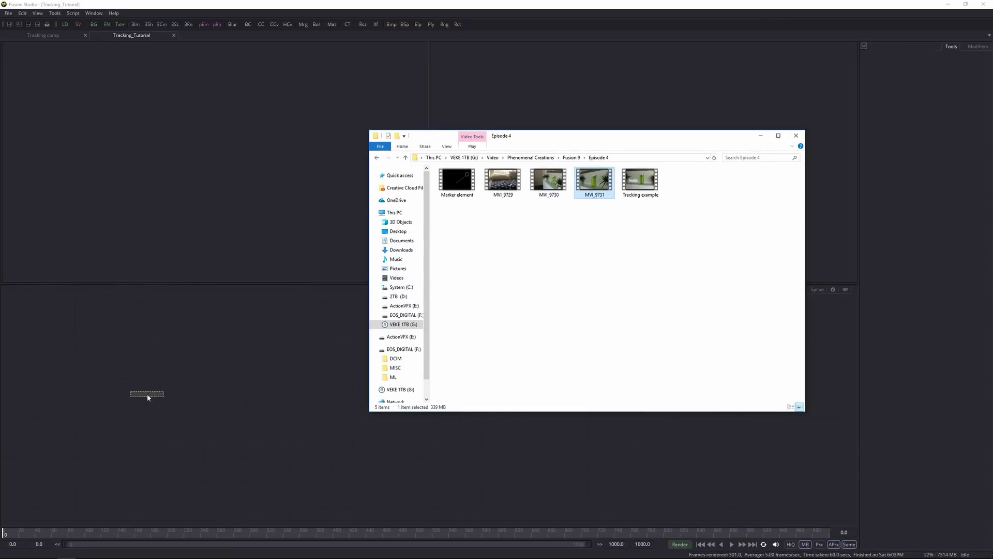
{"action": "left_click", "coordinate": [455, 293]}
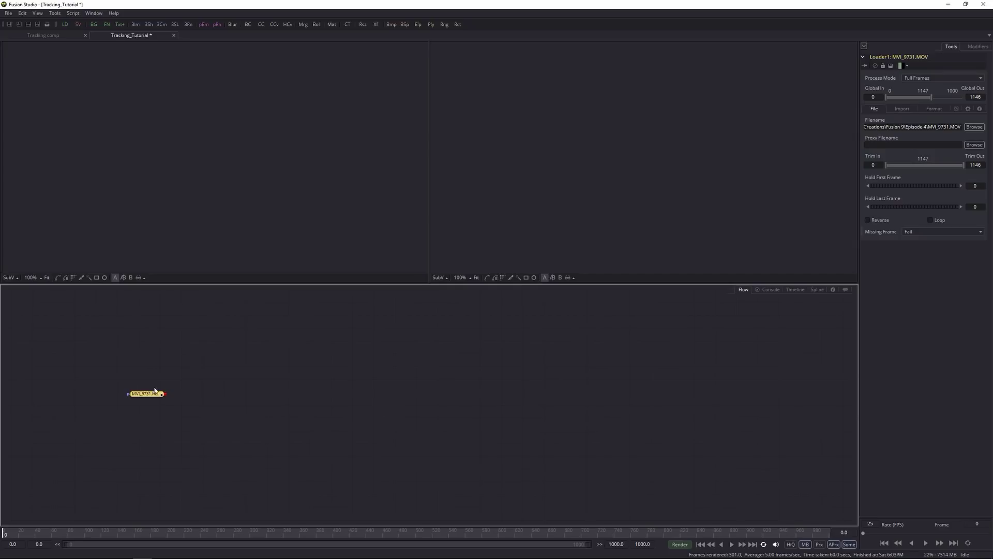
{"action": "key", "text": "ctrl+space"}
{"action": "type", "text": "loas"}
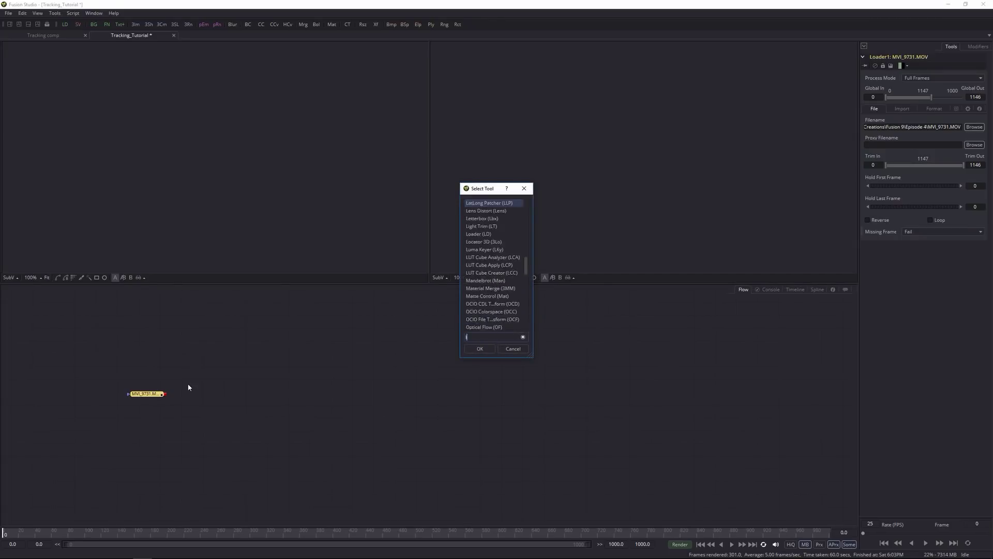
{"action": "key", "text": "BackSpace"}
{"action": "key", "text": "BackSpace"}
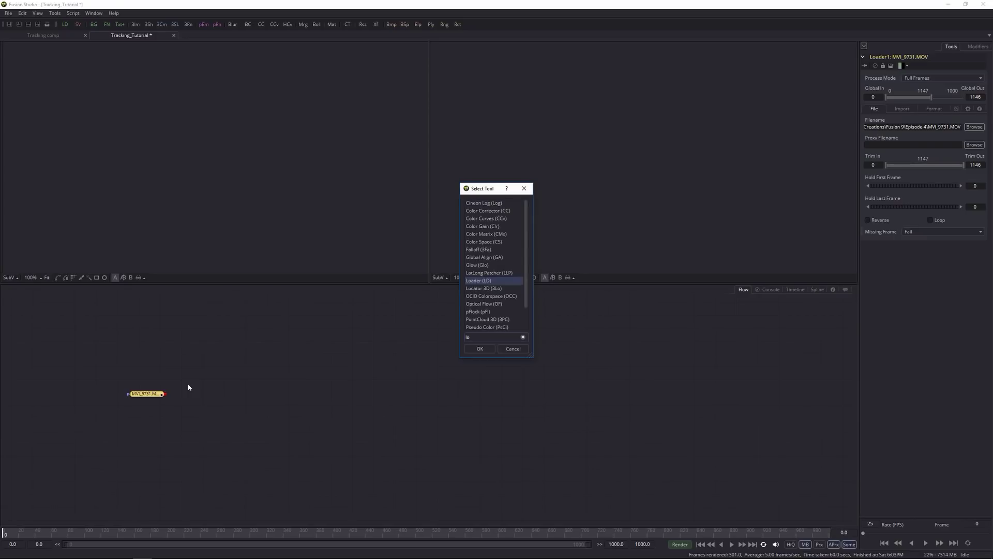
{"action": "left_click", "coordinate": [523, 188]}
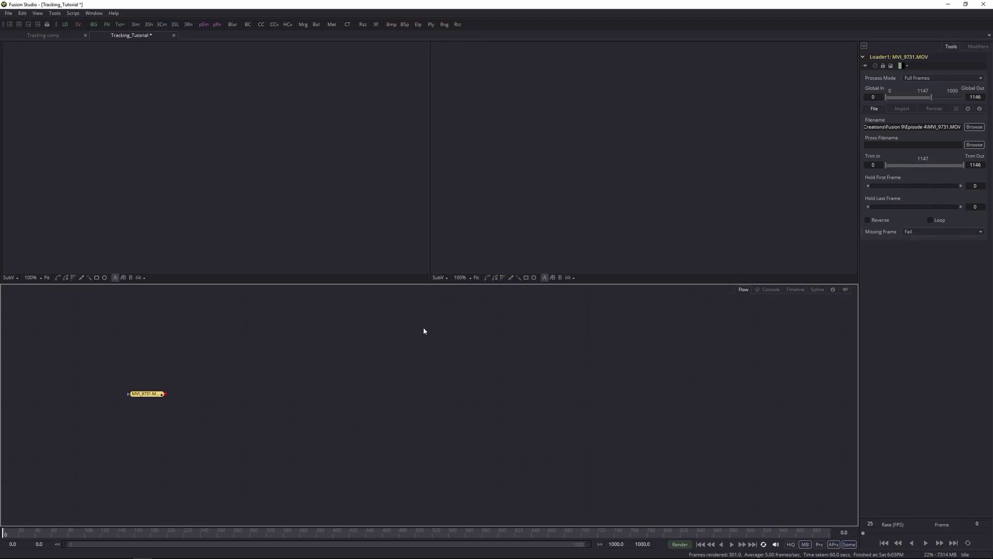
Turn on tile pictures for the flow's nodes and show the MVI_9731 loader in the first viewer, fitted to the view
{"action": "right_click", "coordinate": [184, 351]}
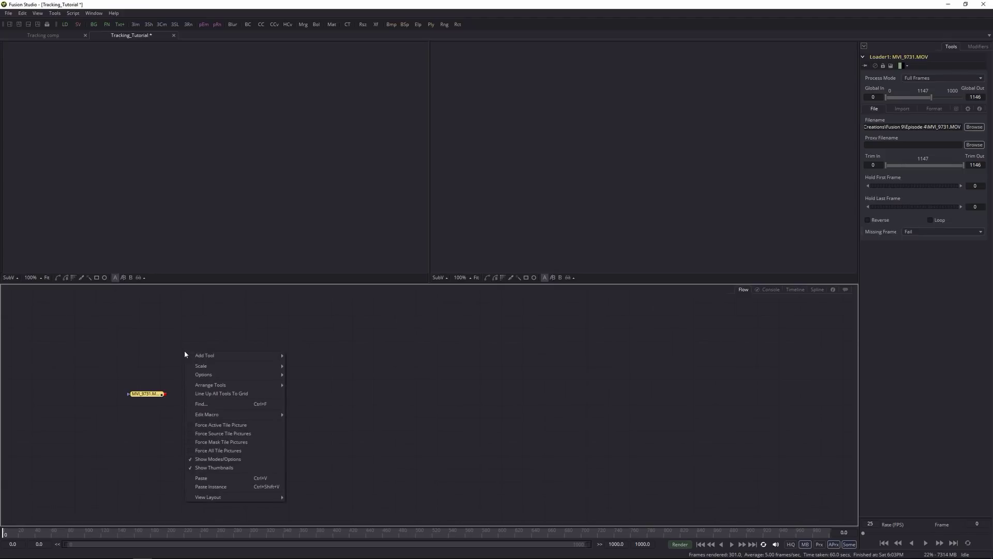
{"action": "left_click", "coordinate": [218, 460]}
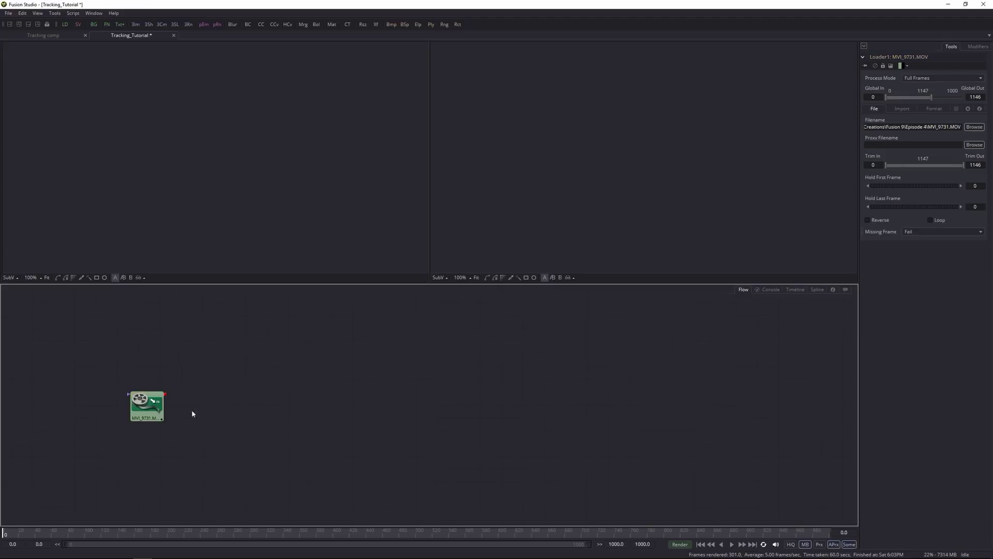
{"action": "key", "text": "1"}
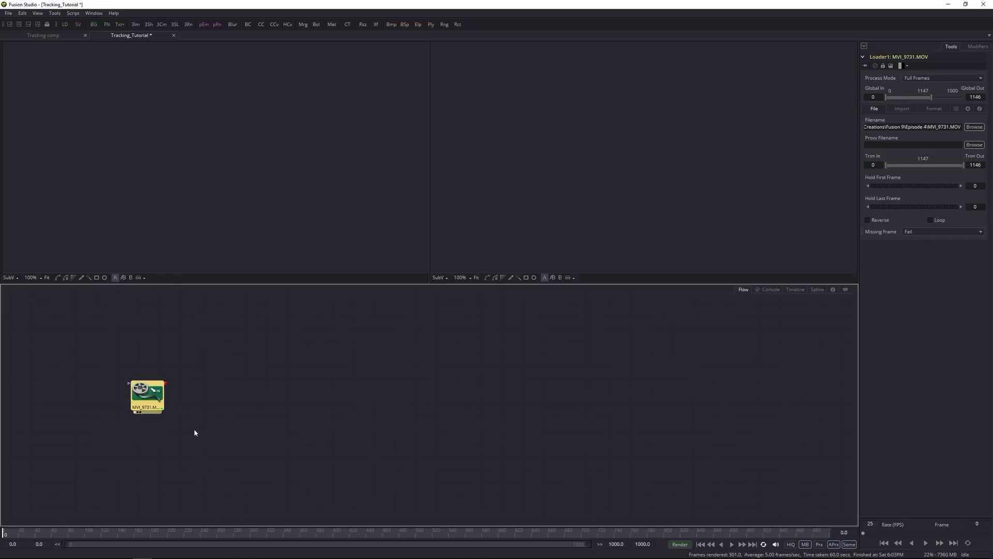
{"action": "left_click", "coordinate": [47, 277]}
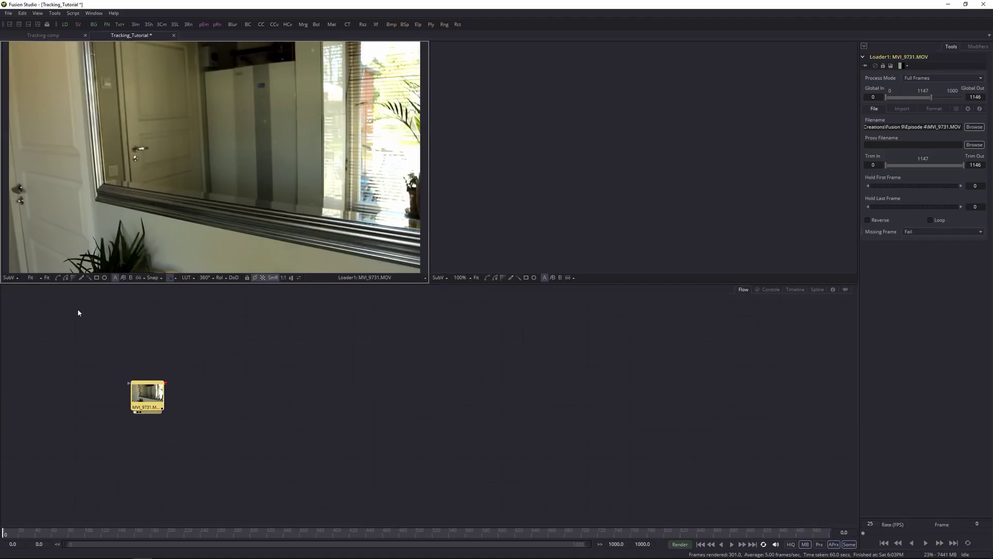
Review the footage and trim MVI_9731 in the timeline to source frames 847–1113, with the clip starting at frame 0
{"action": "key", "text": "space"}
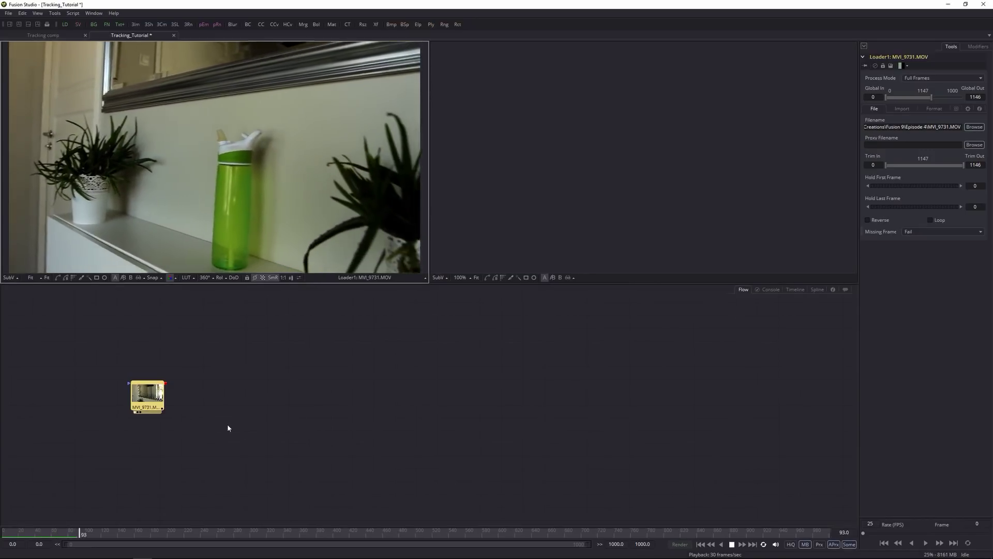
{"action": "key", "text": "space"}
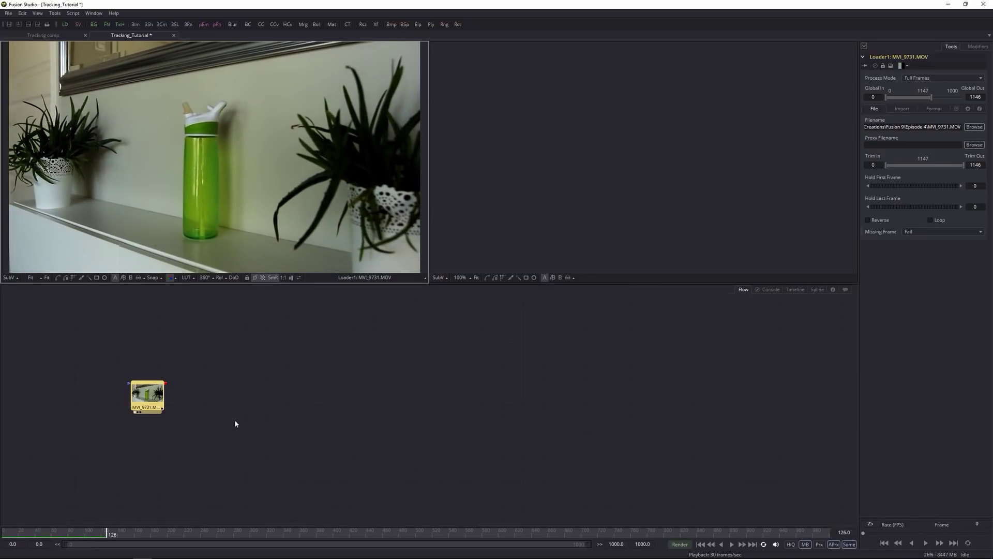
{"action": "left_click_drag", "start_coordinate": [104, 535], "coordinate": [148, 532]}
{"action": "key", "text": "F7"}
{"action": "left_click_drag", "start_coordinate": [96, 309], "coordinate": [142, 326]}
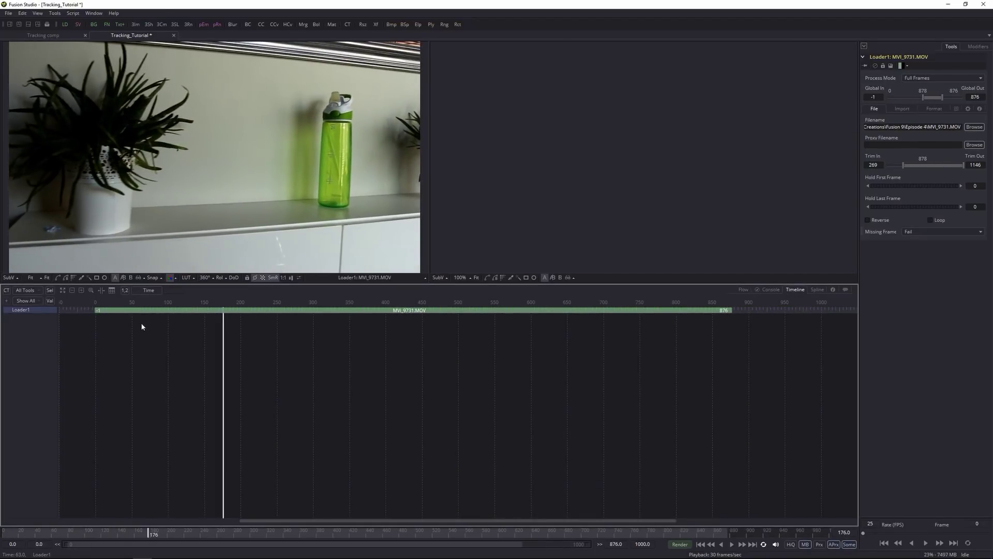
{"action": "left_click_drag", "start_coordinate": [150, 533], "coordinate": [481, 525]}
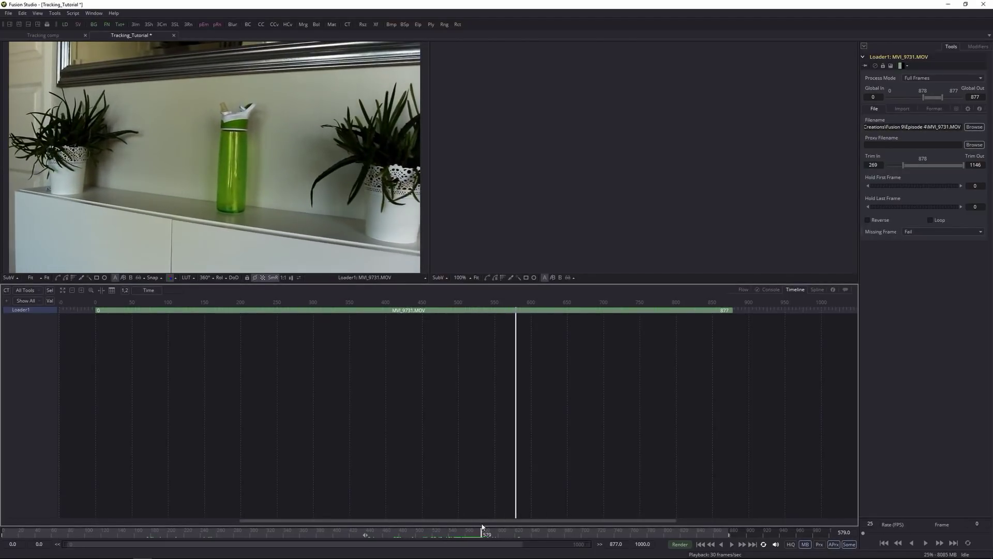
{"action": "left_click_drag", "start_coordinate": [97, 310], "coordinate": [709, 310]}
{"action": "left_click_drag", "start_coordinate": [561, 311], "coordinate": [195, 325]}
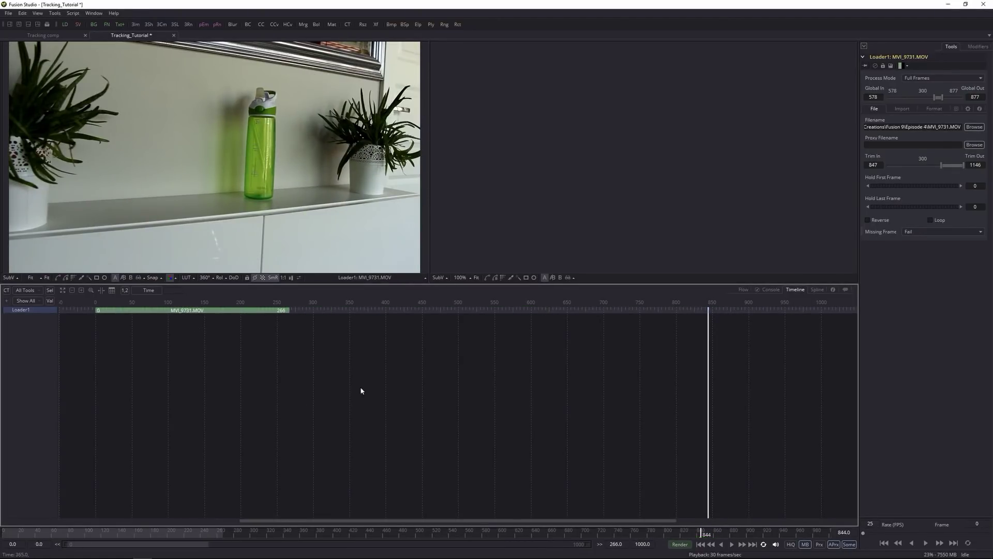
{"action": "left_click", "coordinate": [744, 289]}
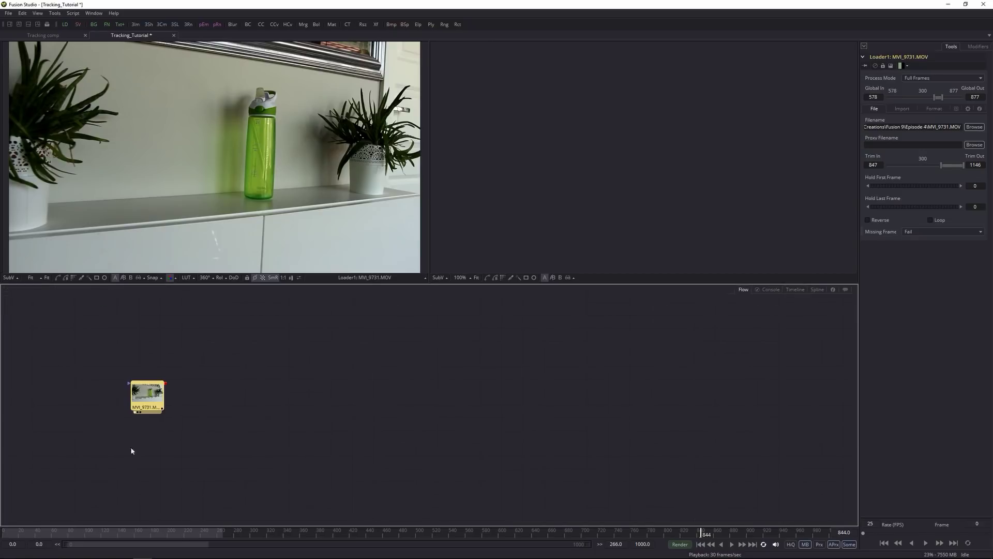
Scrub and play the trimmed clip from near its start to review the shot, stopping at frame 115
{"action": "left_click", "coordinate": [4, 534]}
{"action": "left_click_drag", "start_coordinate": [4, 534], "coordinate": [73, 534]}
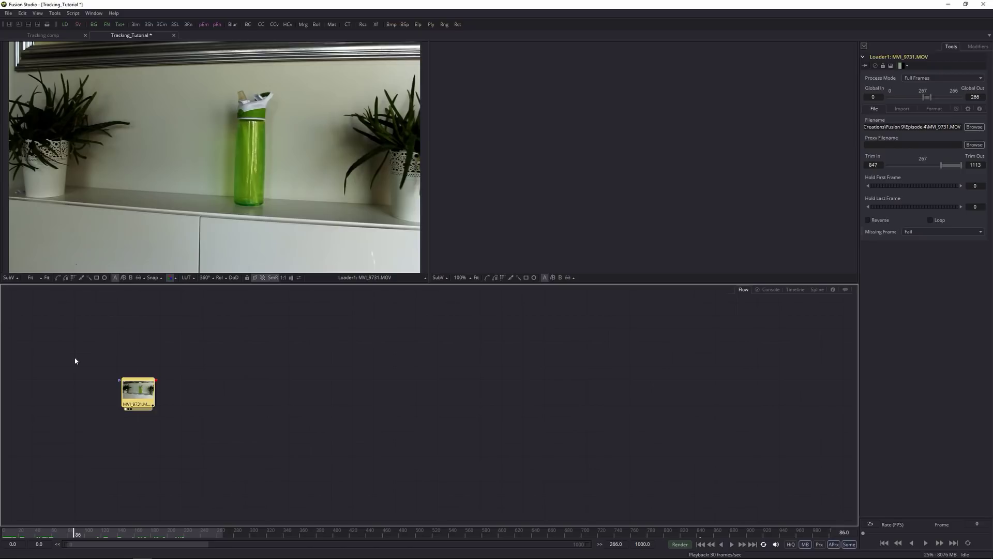
{"action": "left_click", "coordinate": [11, 535]}
{"action": "key", "text": "space"}
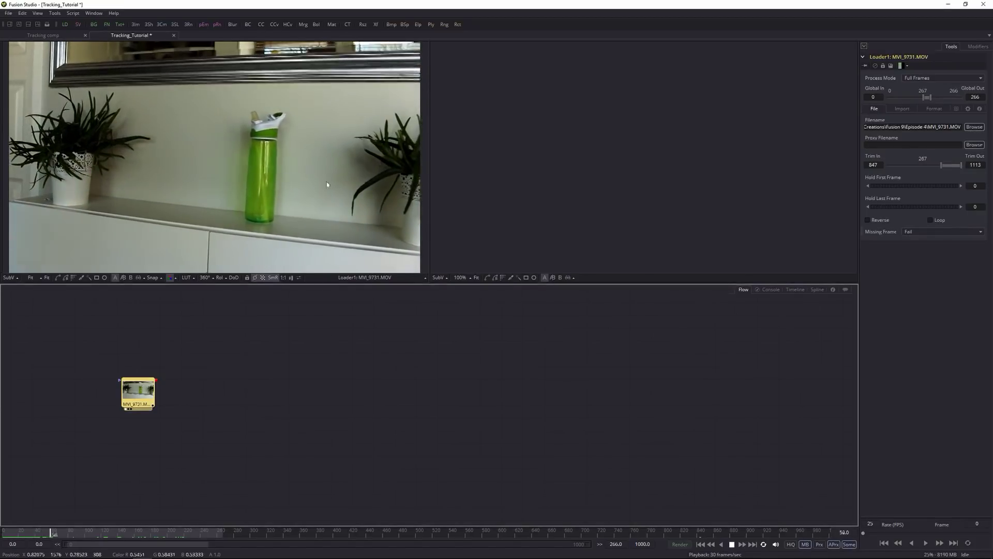
{"action": "key", "text": "space"}
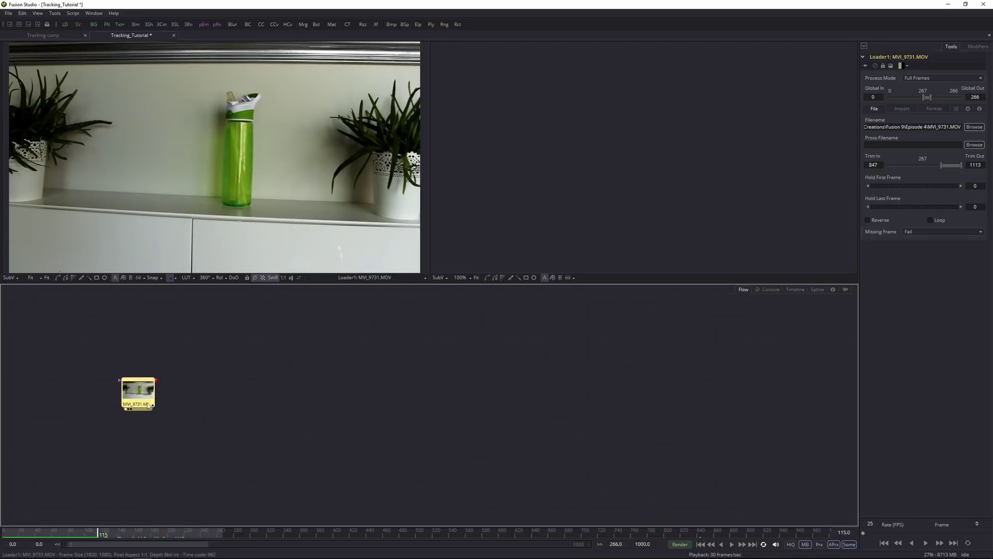
Reposition the MVI_9731 loader and add a separate Tracker node to its right in the flow
{"action": "left_click_drag", "start_coordinate": [138, 392], "coordinate": [172, 409]}
{"action": "left_click", "coordinate": [223, 437]}
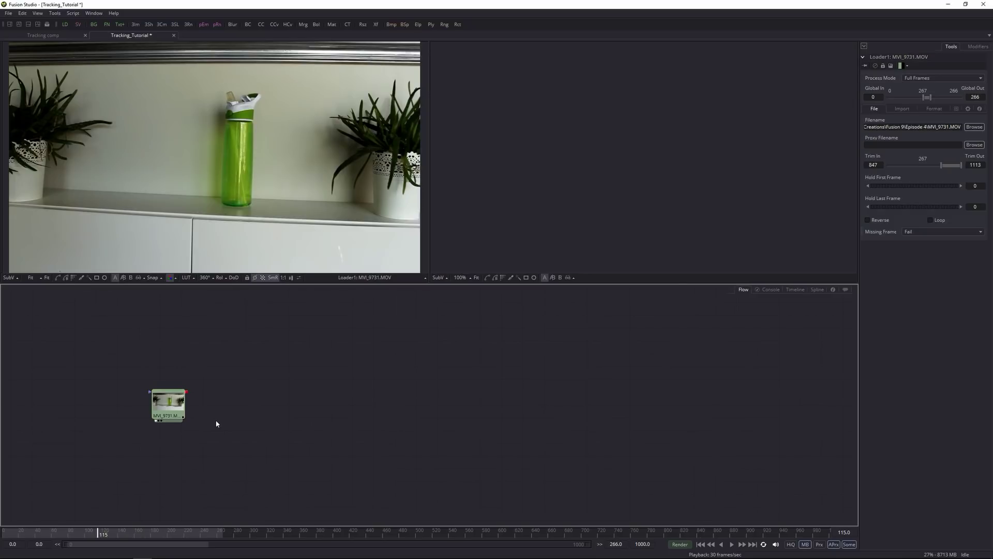
{"action": "key", "text": "ctrl+space"}
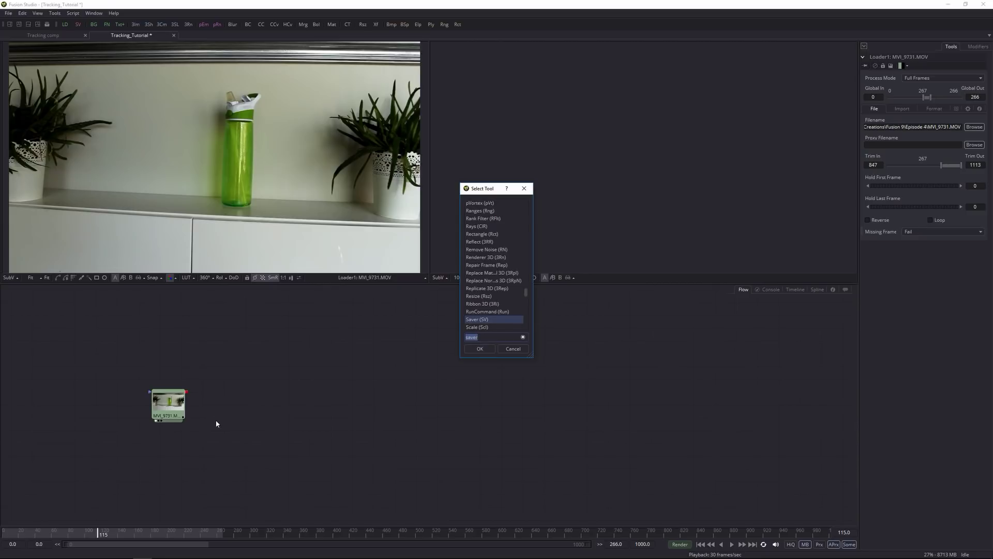
{"action": "key", "text": "BackSpace"}
{"action": "type", "text": "tra"}
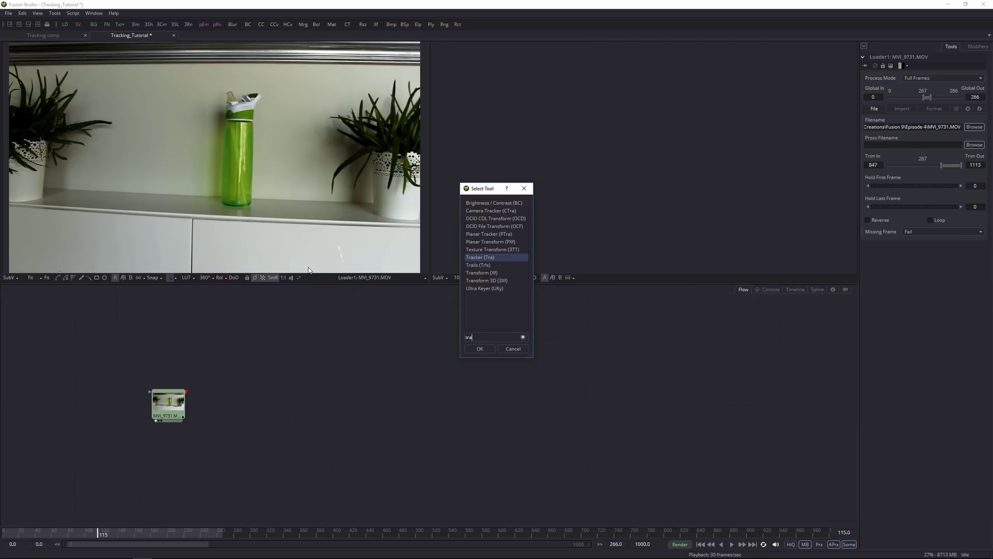
{"action": "type", "text": "ck"}
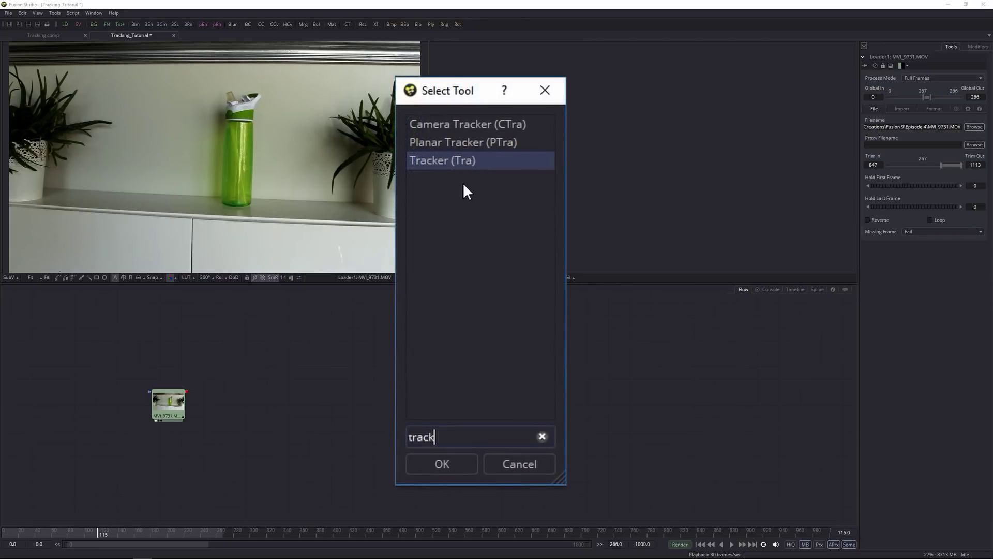
{"action": "left_click", "coordinate": [451, 140]}
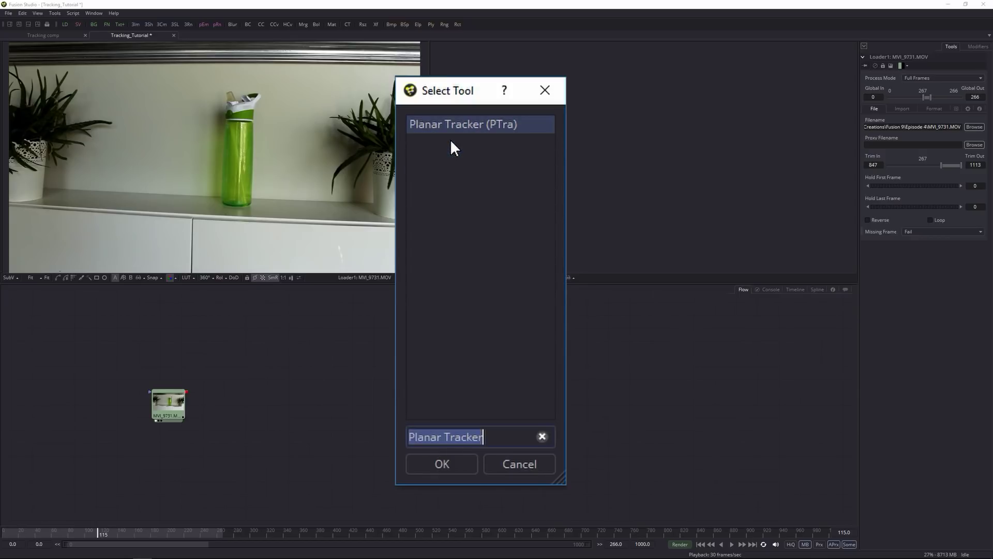
{"action": "left_click", "coordinate": [543, 436]}
{"action": "type", "text": "tra"}
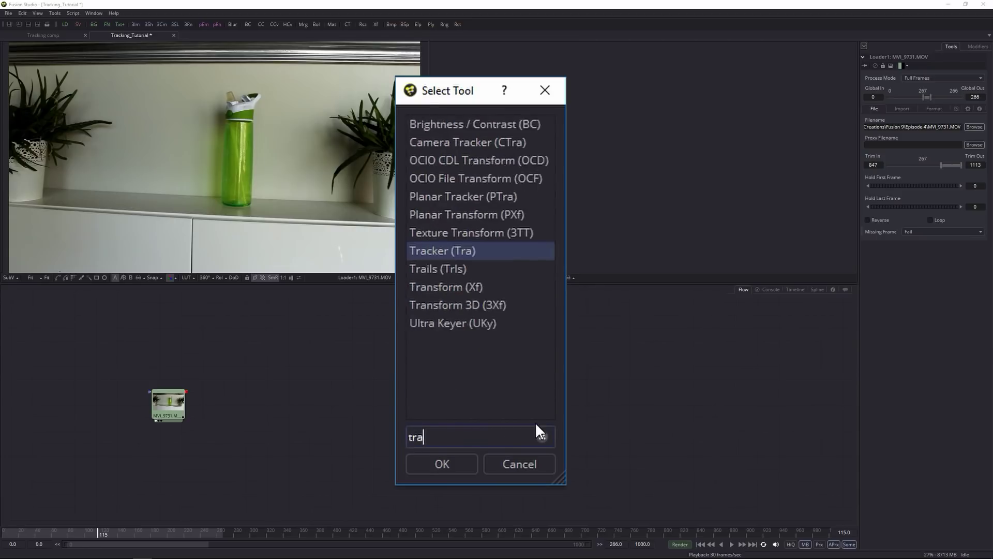
{"action": "type", "text": "c"}
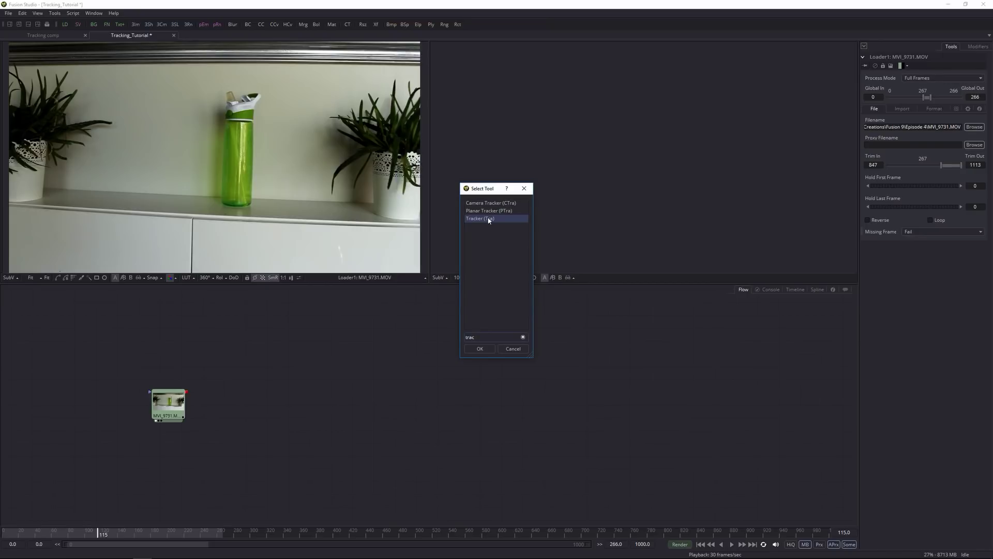
{"action": "double_click", "coordinate": [488, 219]}
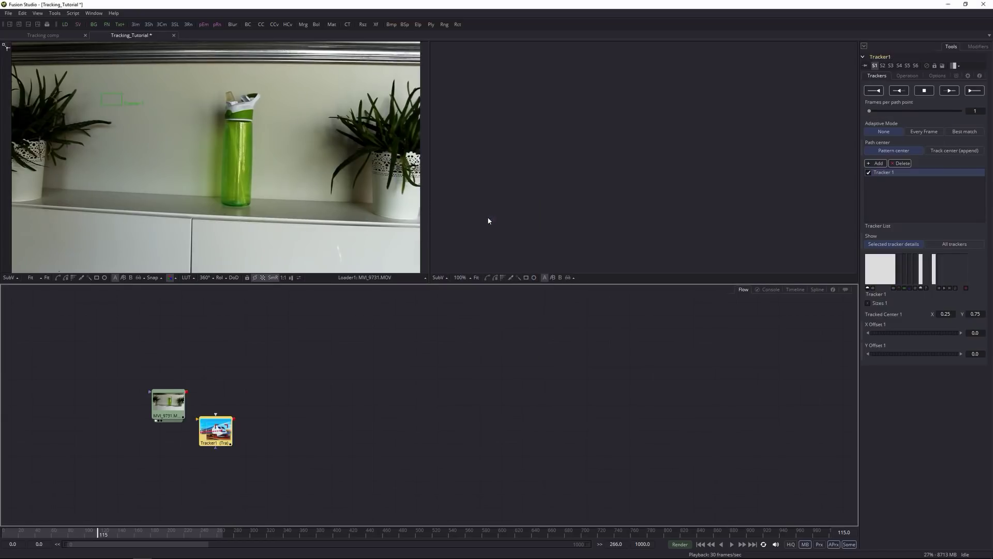
Line up the Tracker node beside the loader and connect the loader's output to the Tracker's input
{"action": "left_click_drag", "start_coordinate": [212, 429], "coordinate": [226, 402]}
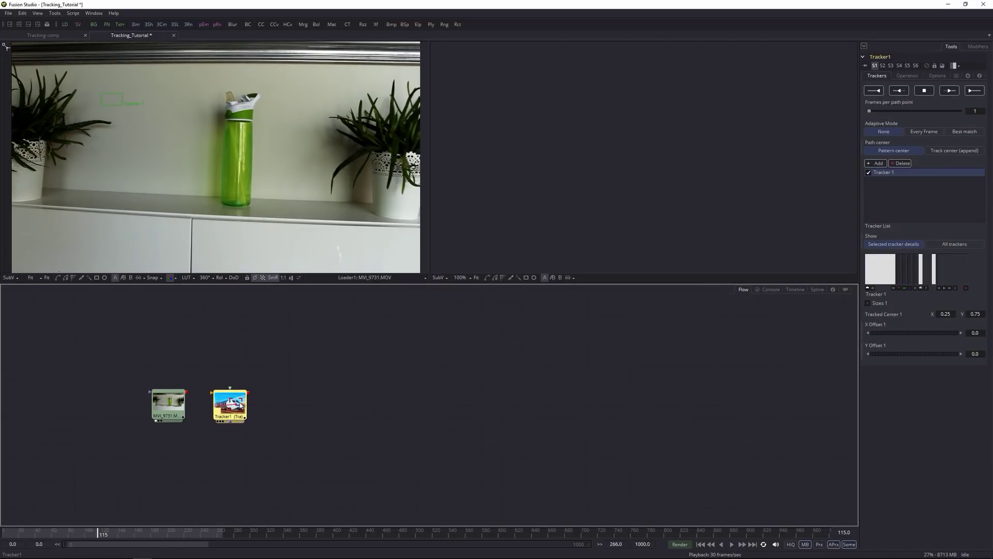
{"action": "left_click_drag", "start_coordinate": [234, 402], "coordinate": [235, 400]}
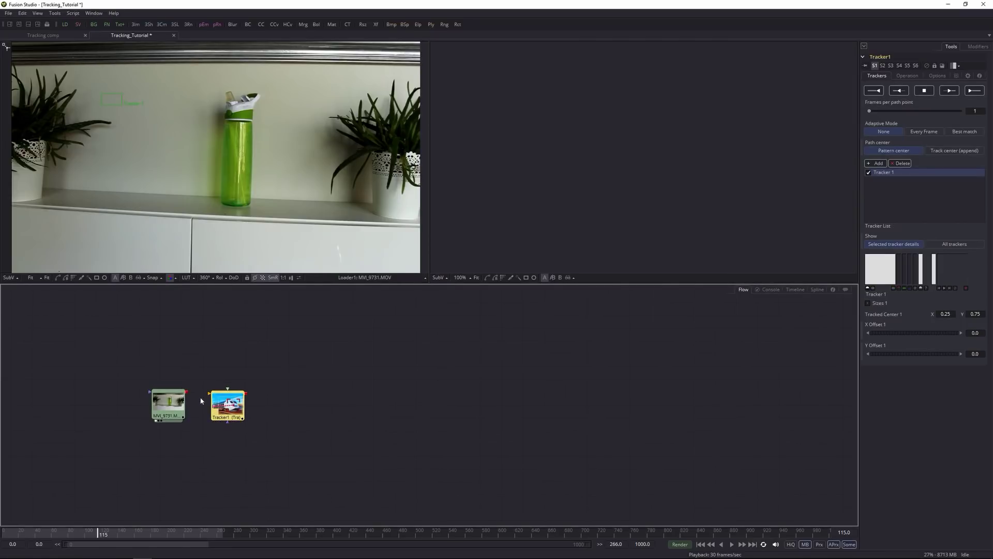
{"action": "left_click_drag", "start_coordinate": [187, 391], "coordinate": [212, 396]}
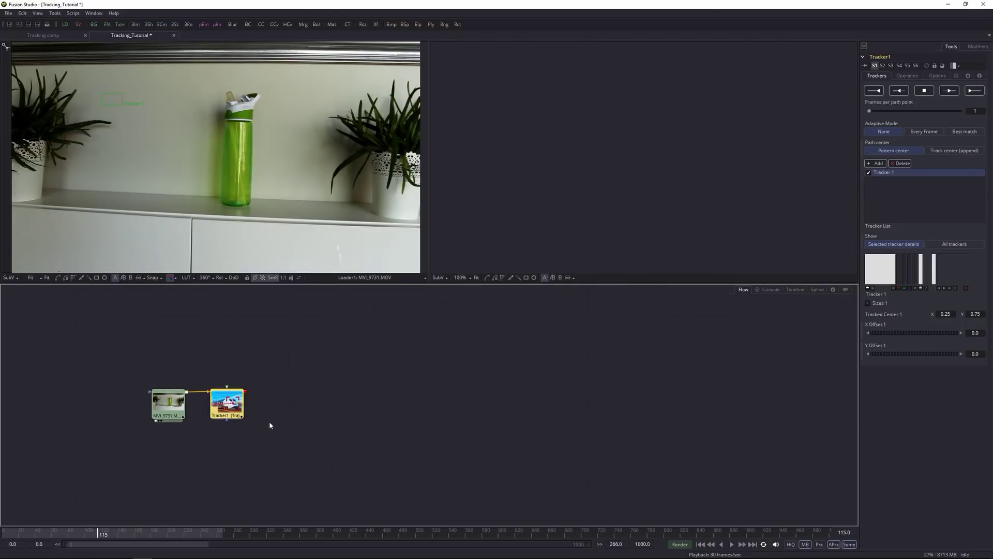
Show the Tracker fitted in the second viewer and place its pattern box over the bottle's spout, centred at about 0.537, 0.765
{"action": "key", "text": "2"}
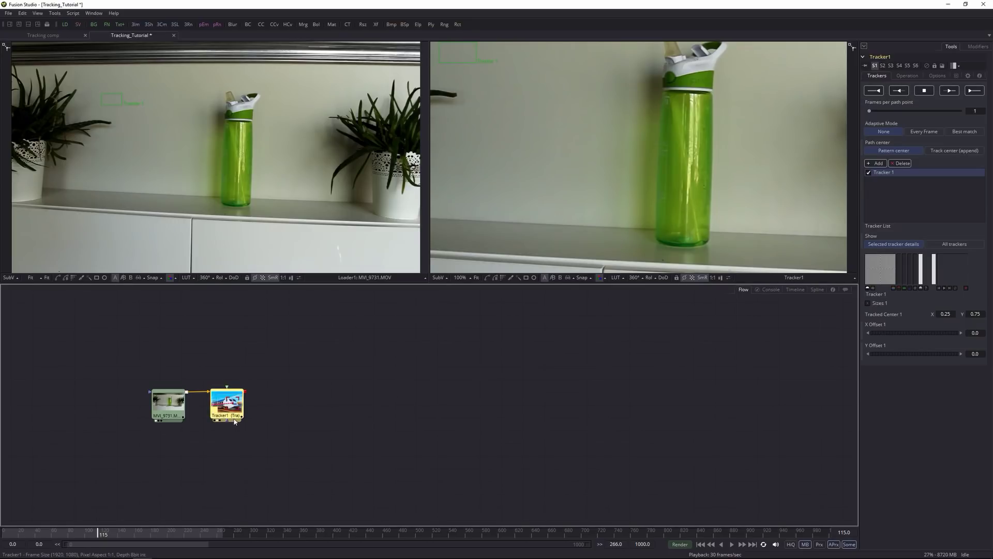
{"action": "left_click", "coordinate": [476, 279]}
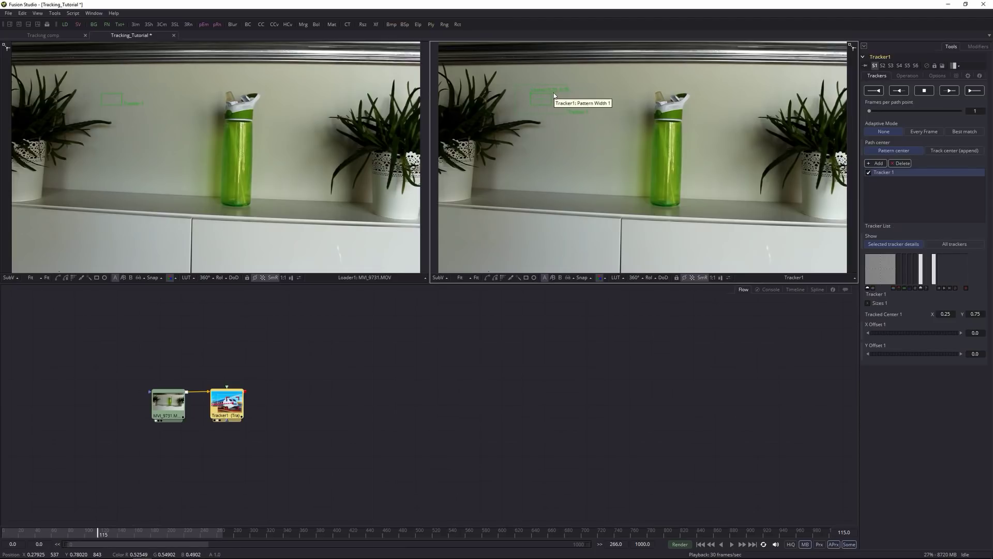
{"action": "left_click_drag", "start_coordinate": [532, 94], "coordinate": [650, 90]}
{"action": "mouse_move", "coordinate": [648, 92]}
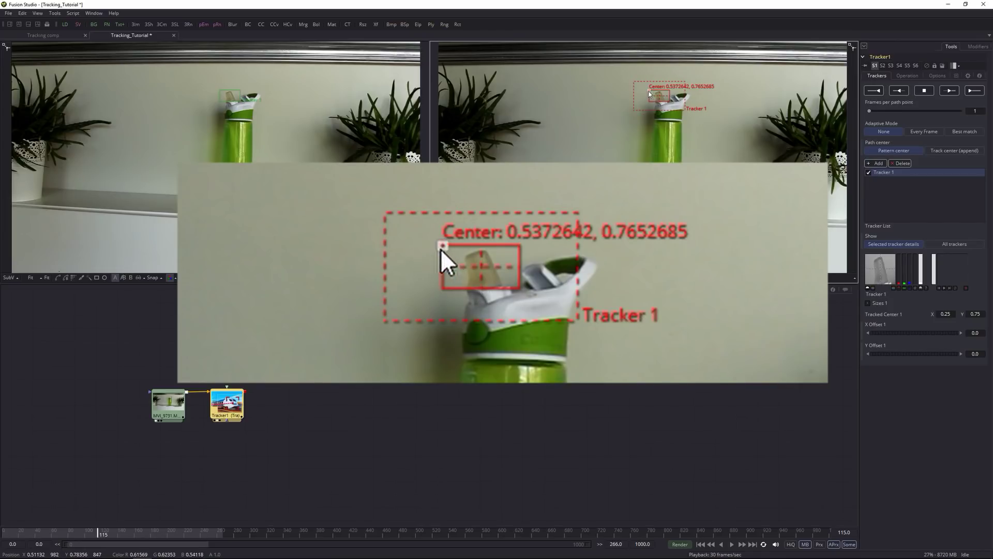
Return to frame 0 and reposition the tracker's pattern box over the bottle's spout
{"action": "left_click_drag", "start_coordinate": [649, 94], "coordinate": [650, 93]}
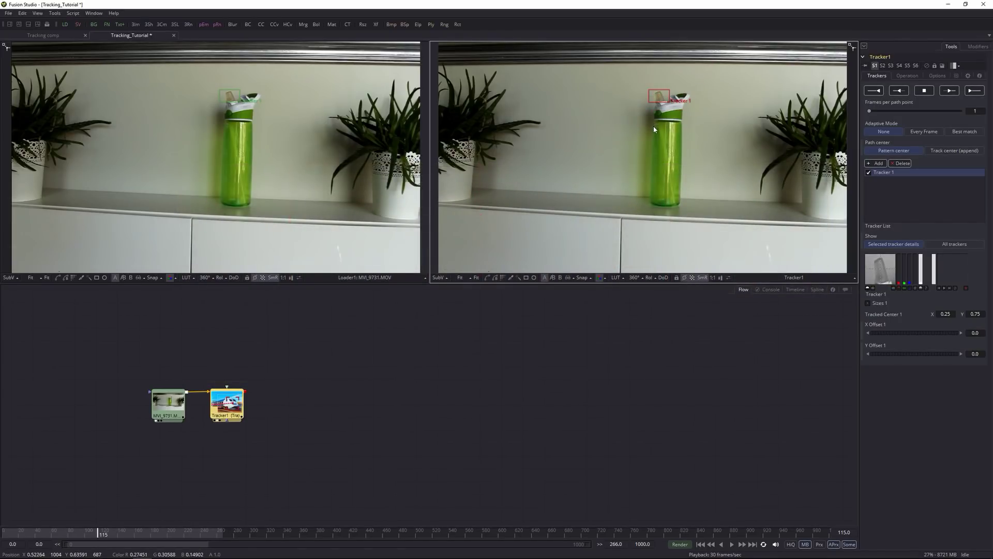
{"action": "mouse_move", "coordinate": [657, 102]}
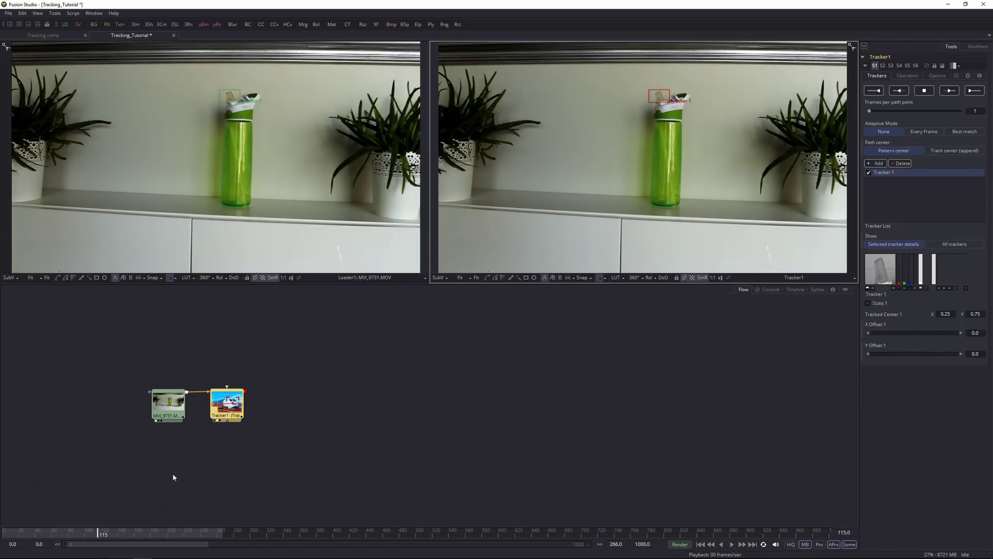
{"action": "left_click", "coordinate": [81, 531]}
{"action": "left_click_drag", "start_coordinate": [71, 532], "coordinate": [2, 535]}
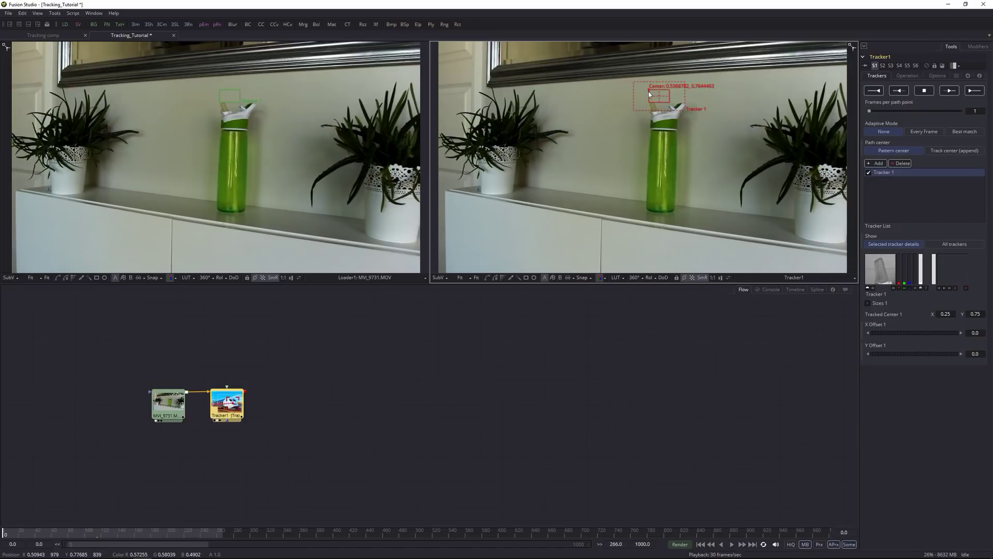
{"action": "left_click_drag", "start_coordinate": [647, 92], "coordinate": [644, 105]}
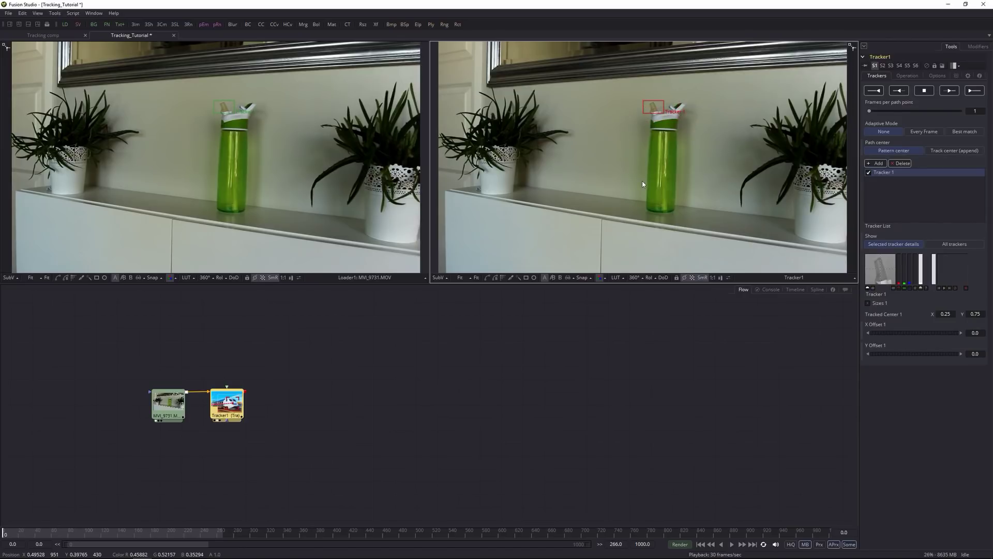
Track the spout forward from frame 0 through frame 266 and scrub back through the range to check the tracked path
{"action": "left_click", "coordinate": [972, 92]}
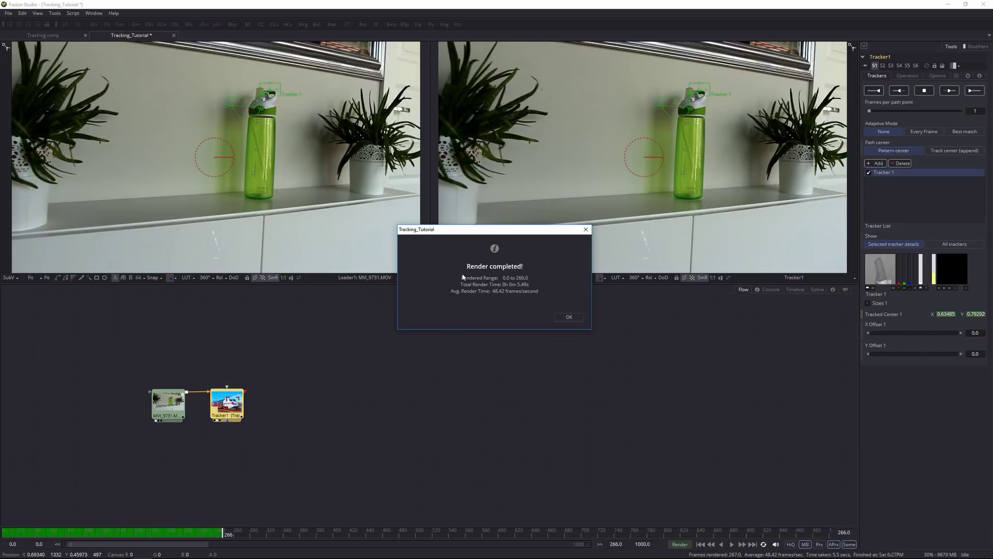
{"action": "left_click", "coordinate": [569, 316]}
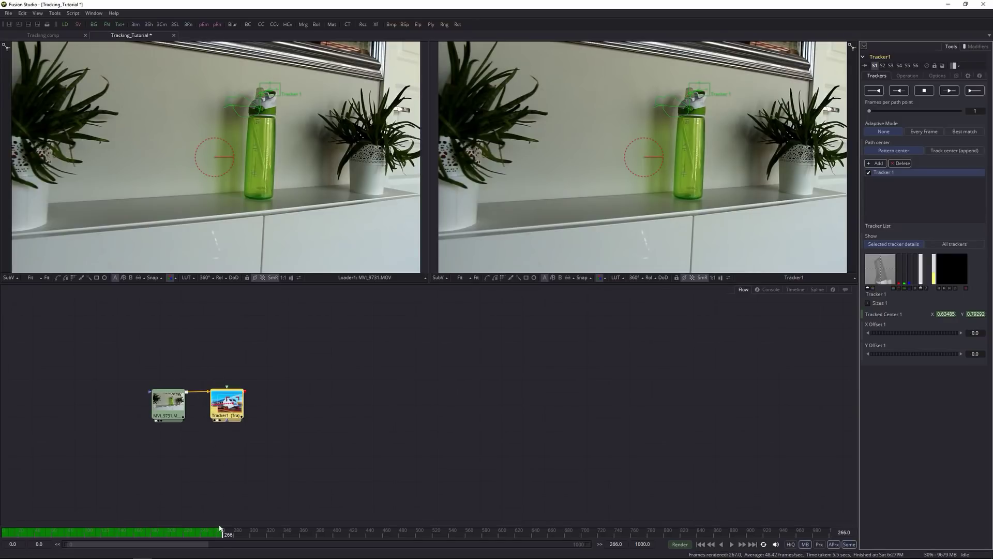
{"action": "left_click_drag", "start_coordinate": [204, 534], "coordinate": [122, 534]}
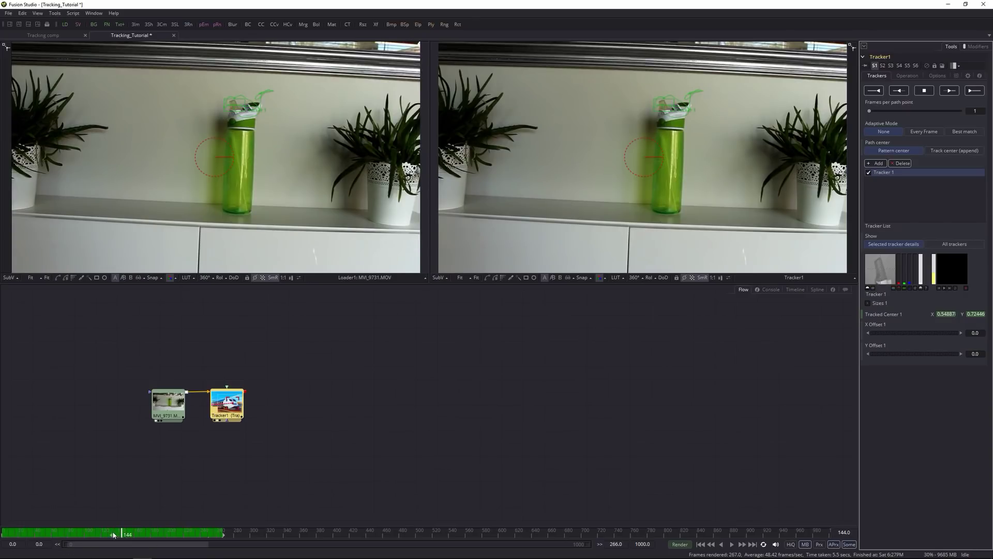
{"action": "left_click_drag", "start_coordinate": [117, 535], "coordinate": [222, 538]}
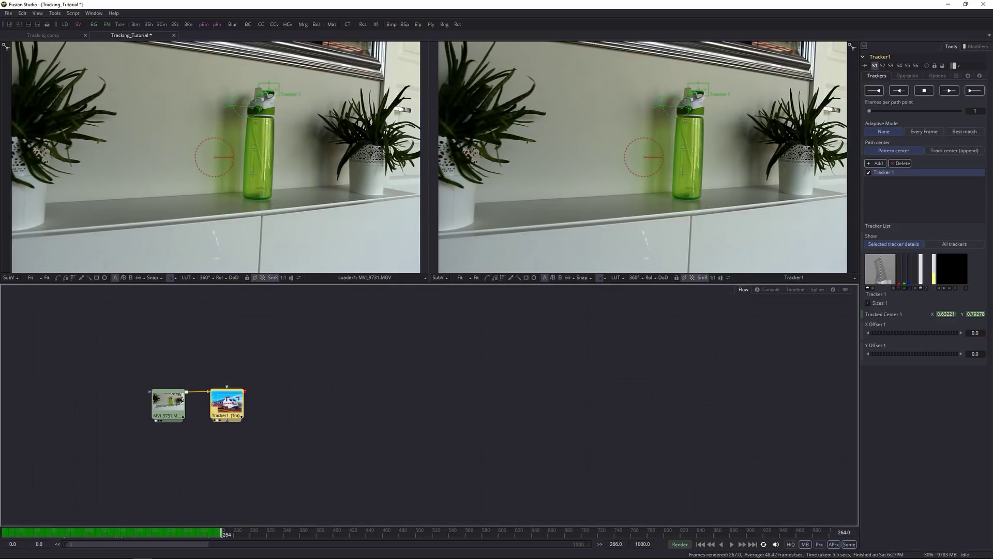
Import the Marker element clip from the Episode 4 folder into the flow, placing its loader above the Tracker node
{"action": "left_click", "coordinate": [65, 556]}
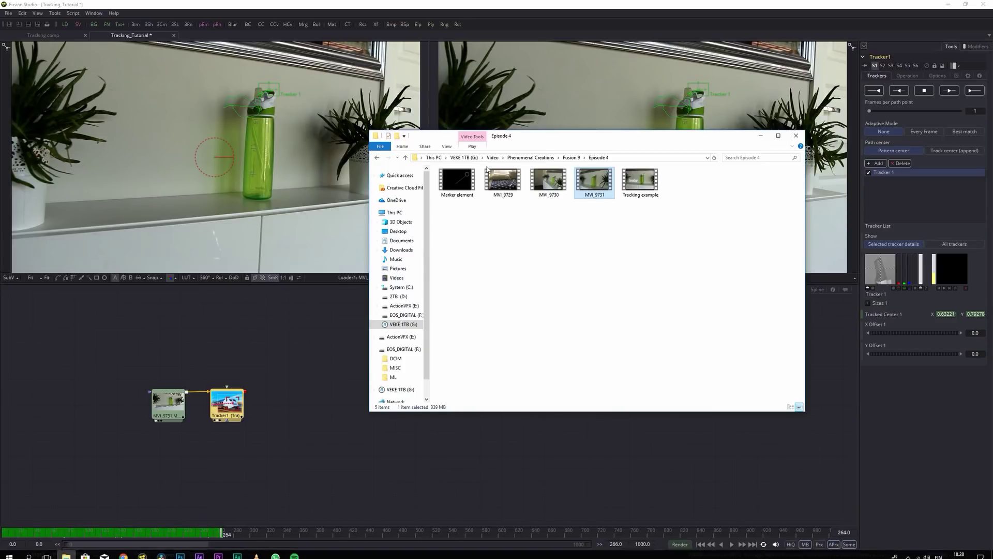
{"action": "left_click_drag", "start_coordinate": [457, 181], "coordinate": [233, 357]}
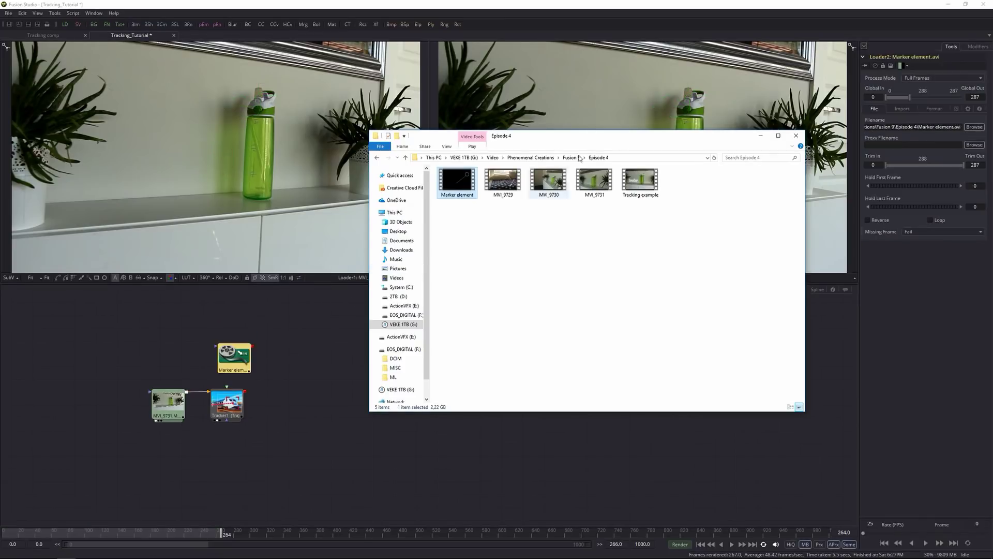
{"action": "left_click", "coordinate": [796, 136]}
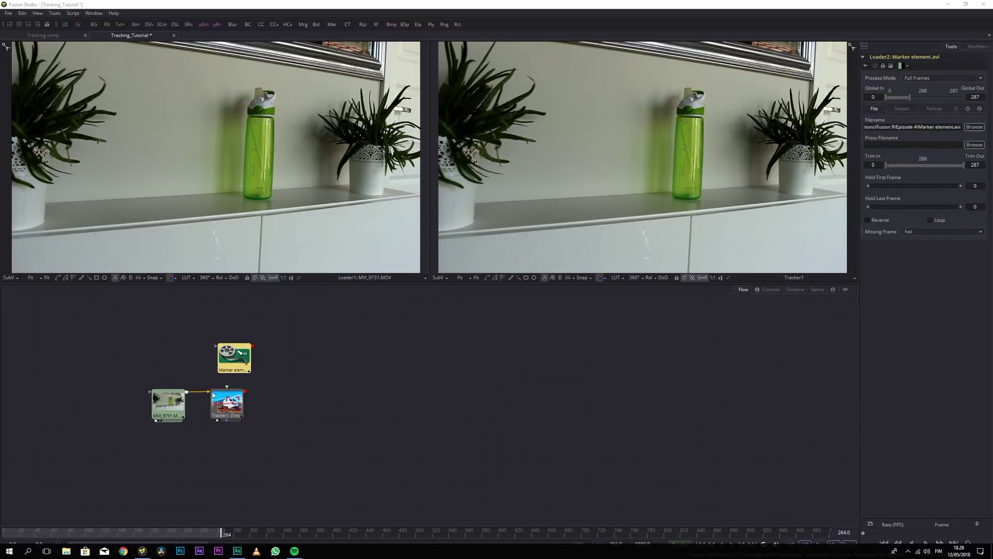
{"action": "left_click_drag", "start_coordinate": [234, 368], "coordinate": [229, 364]}
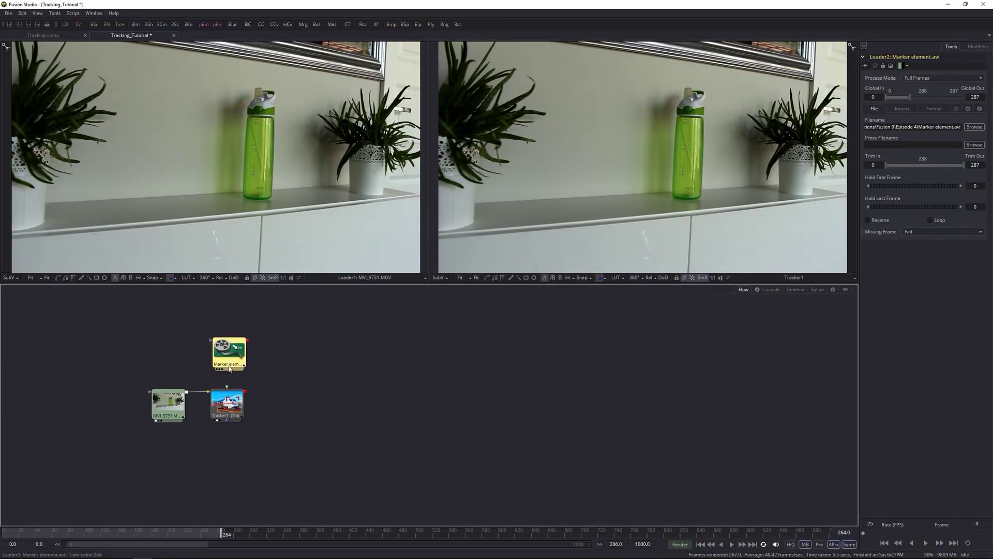
Show the Marker element in the first viewer and play its animation from the start, stopping at frame 51
{"action": "key", "text": "1"}
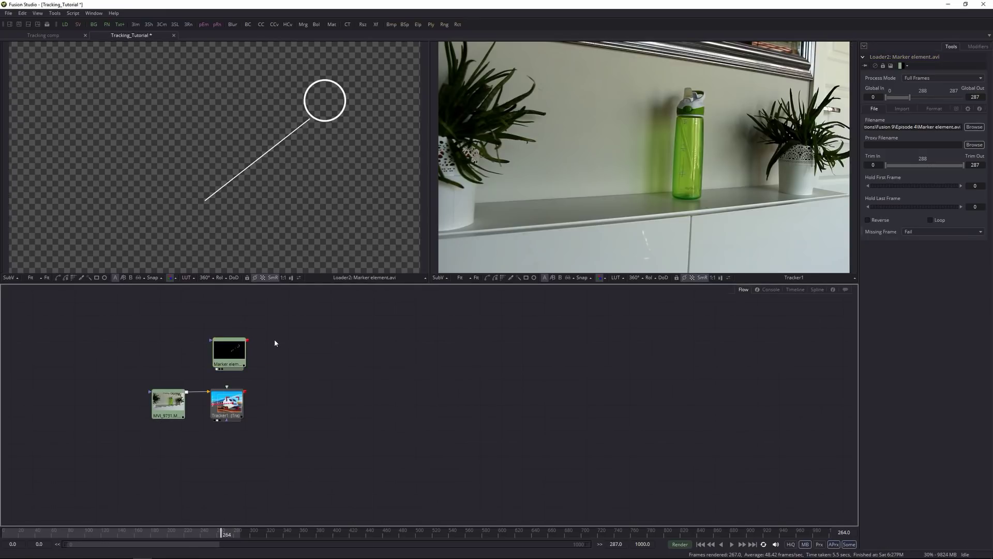
{"action": "left_click", "coordinate": [4, 533]}
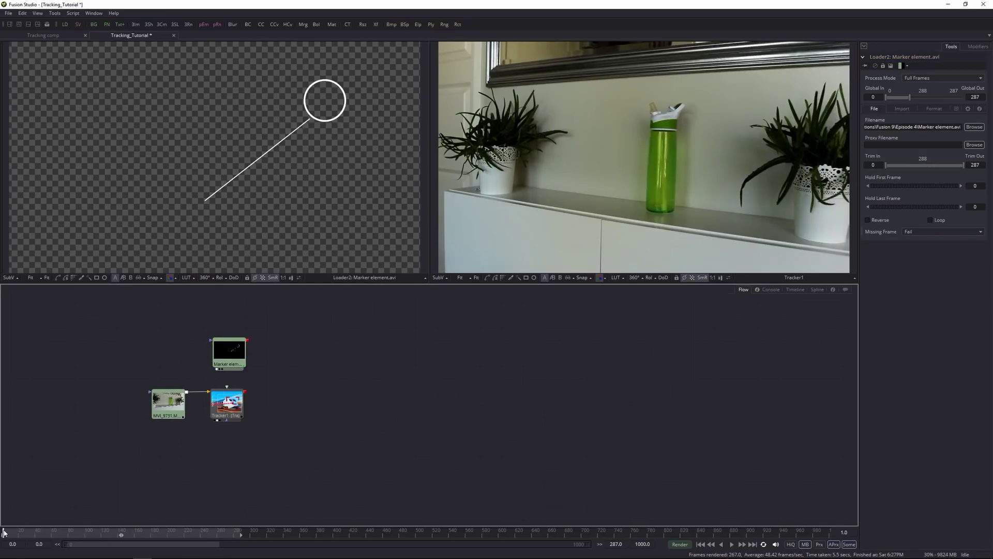
{"action": "key", "text": "space"}
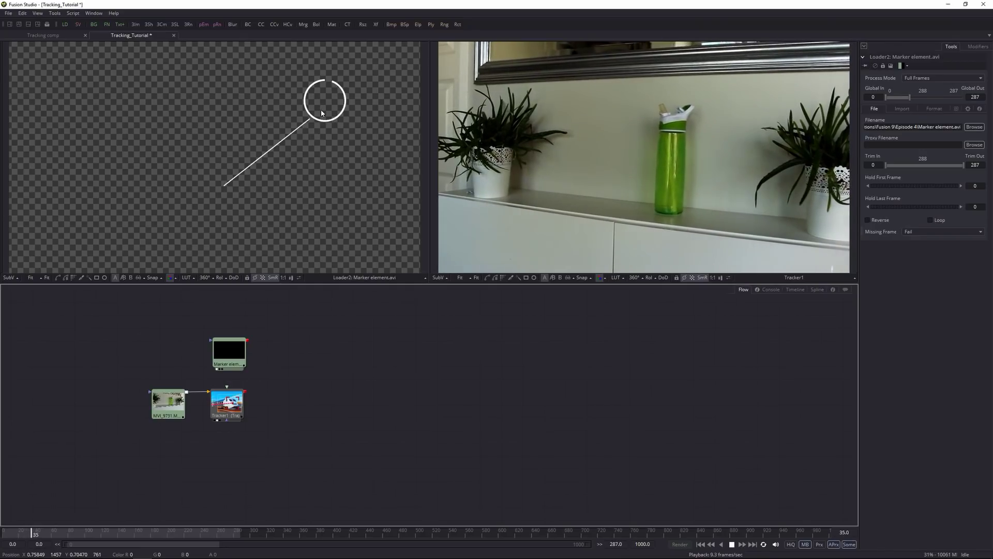
{"action": "key", "text": "space"}
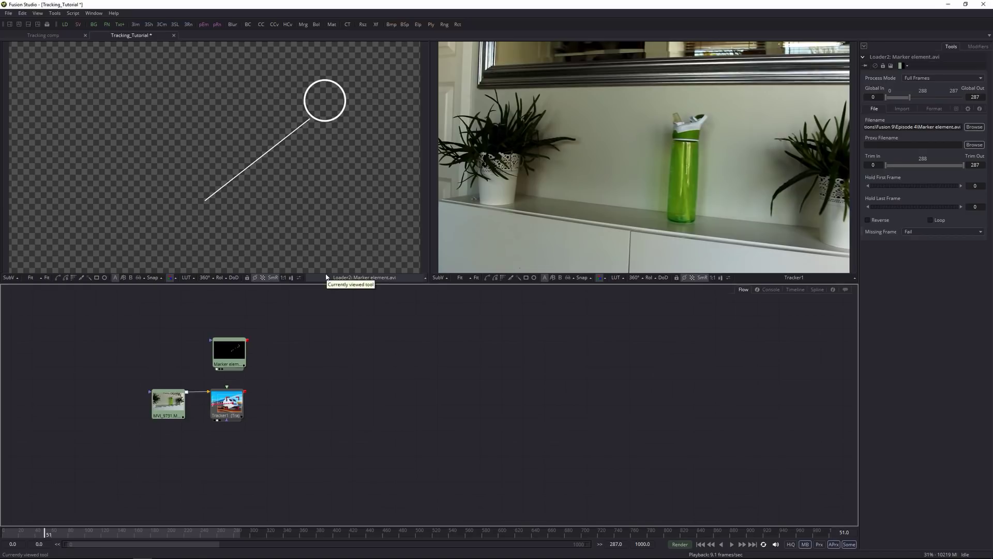
Align the Marker element loader above the Tracker node and connect its output to the Tracker's Foreground input
{"action": "left_click", "coordinate": [234, 358]}
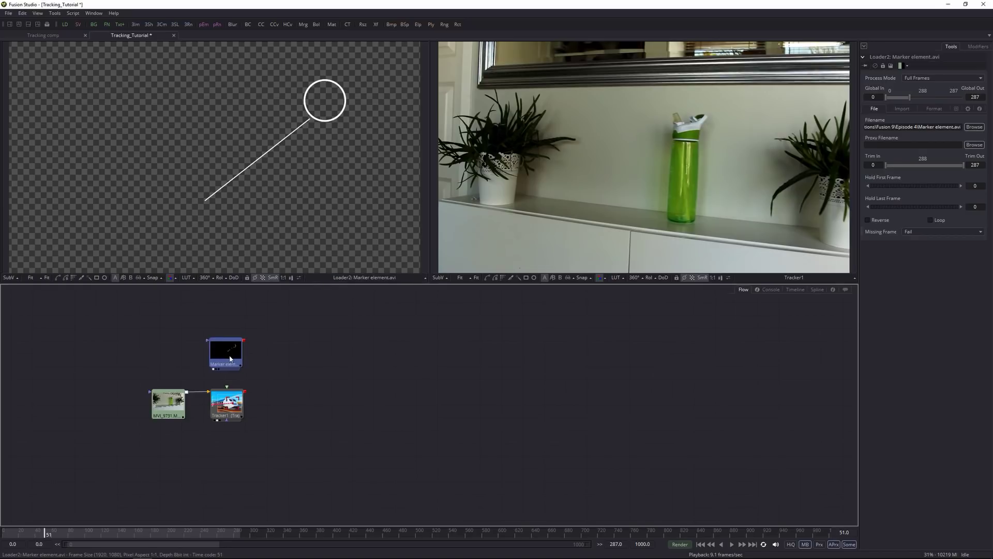
{"action": "left_click", "coordinate": [234, 358]}
{"action": "left_click_drag", "start_coordinate": [232, 373], "coordinate": [230, 366]}
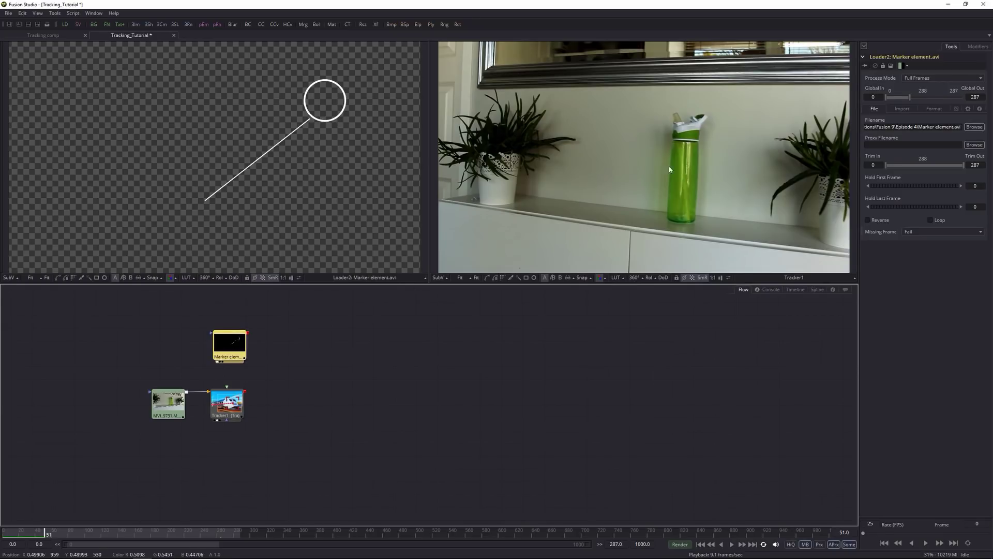
{"action": "left_click_drag", "start_coordinate": [215, 347], "coordinate": [211, 346]}
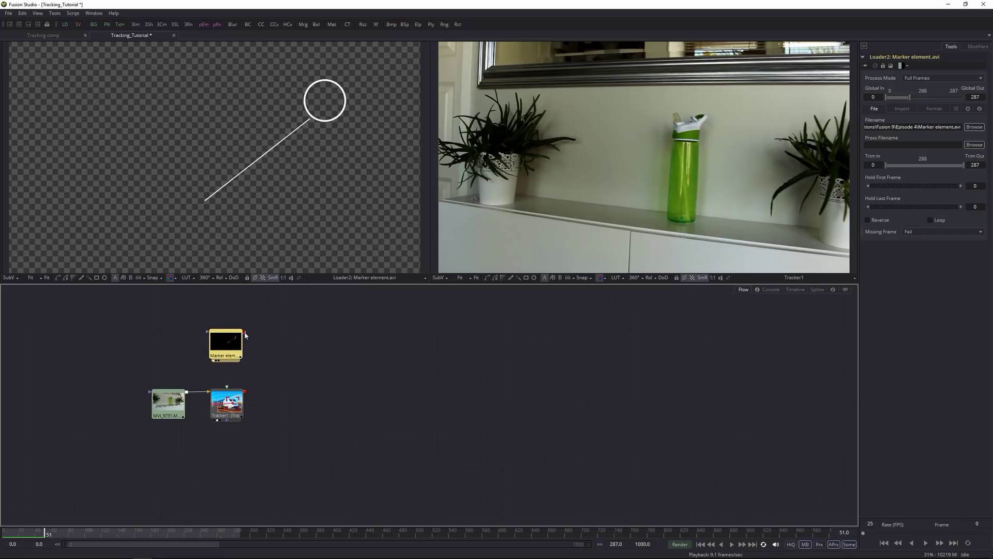
{"action": "left_click_drag", "start_coordinate": [246, 333], "coordinate": [227, 398]}
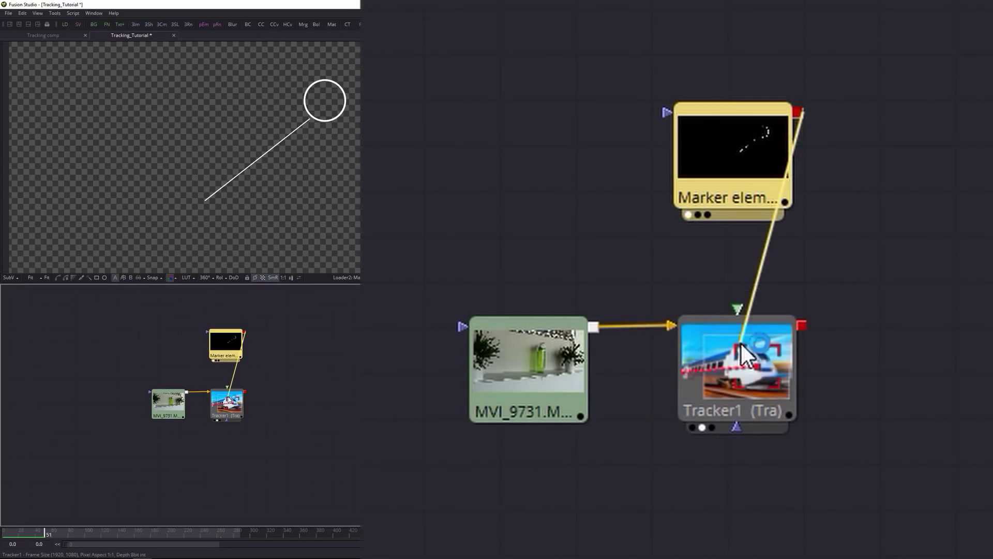
{"action": "left_click_drag", "start_coordinate": [740, 342], "coordinate": [740, 343]}
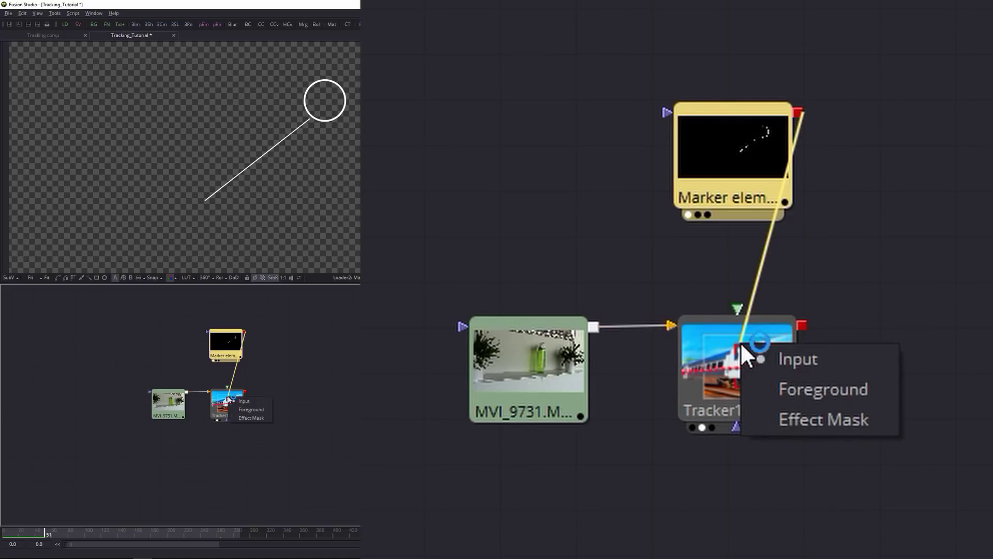
{"action": "left_click", "coordinate": [253, 412]}
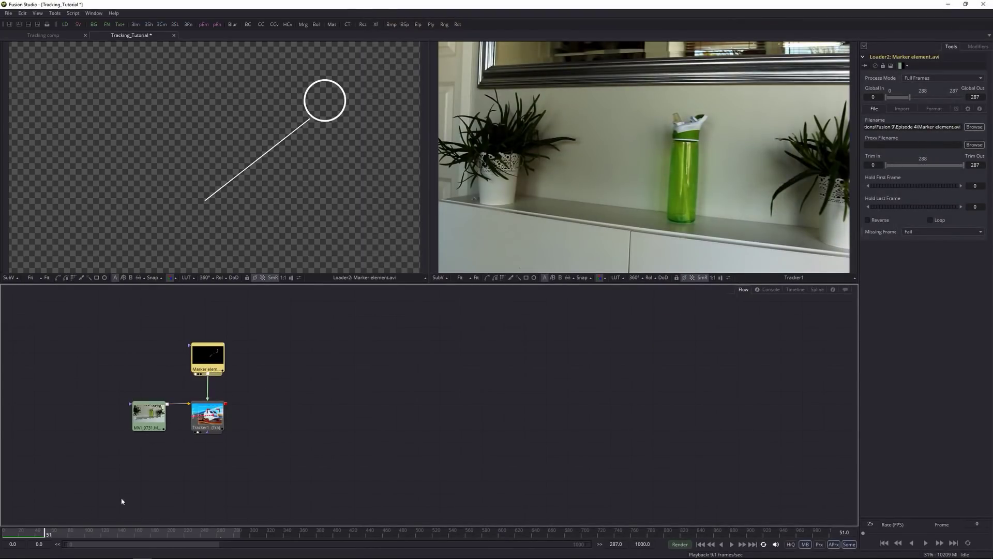
Move the playhead to frame 34 and set Tracker1's operation to Match Move
{"action": "left_click_drag", "start_coordinate": [46, 527], "coordinate": [7, 536]}
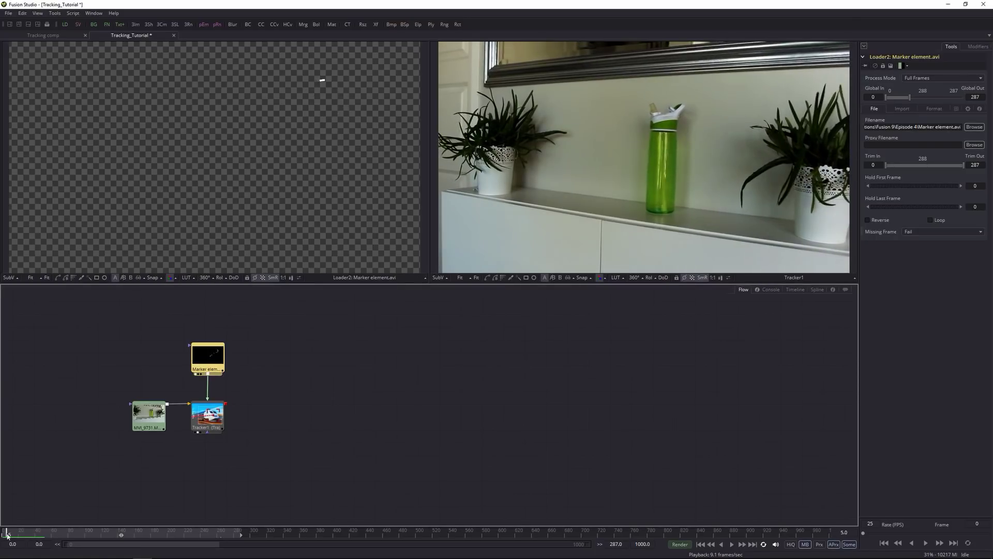
{"action": "key", "text": "space"}
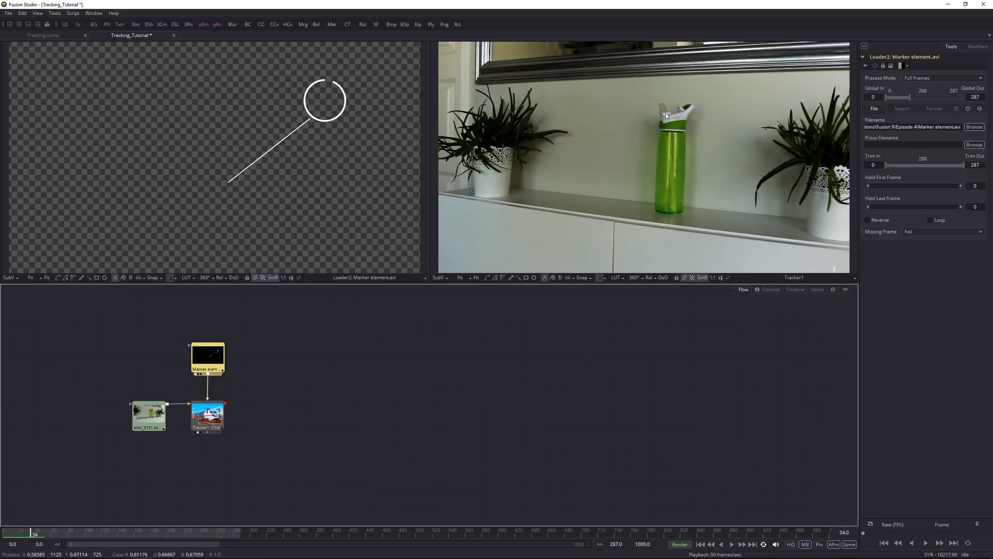
{"action": "left_click", "coordinate": [207, 415]}
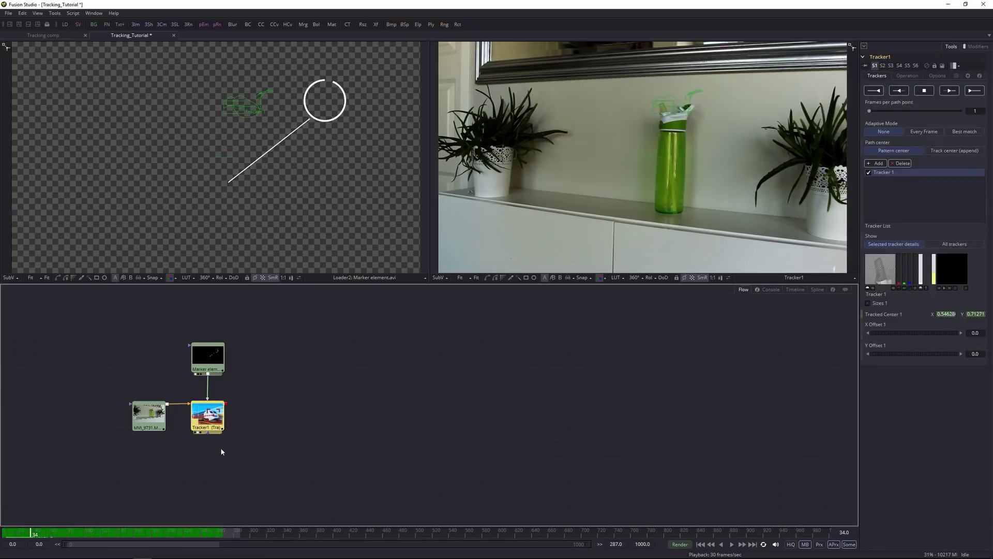
{"action": "left_click", "coordinate": [915, 77]}
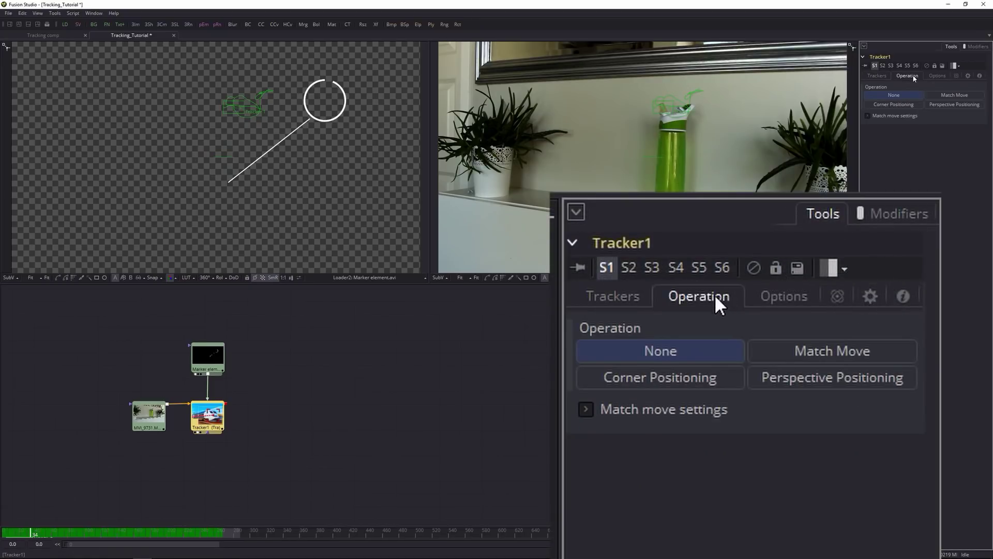
{"action": "left_click", "coordinate": [950, 95]}
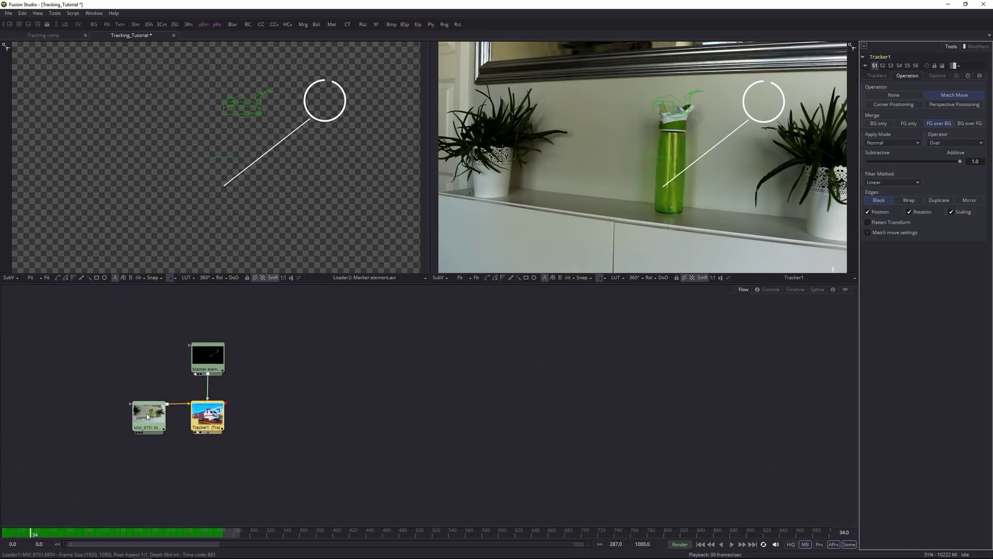
Play the match-moved composite to review how the marker follows the bottle, stopping at frame 108 with the MVI_9731 loader selected
{"action": "key", "text": "space"}
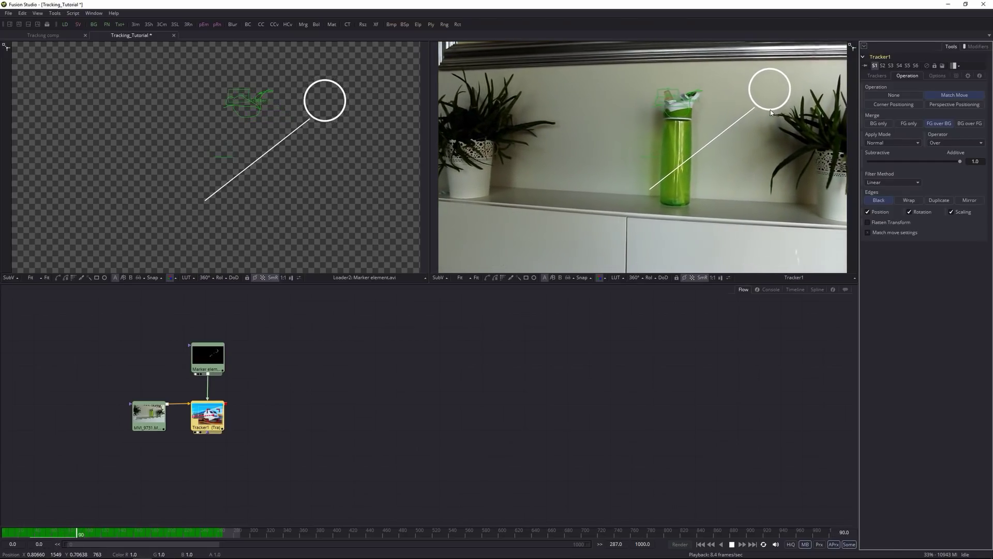
{"action": "key", "text": "space"}
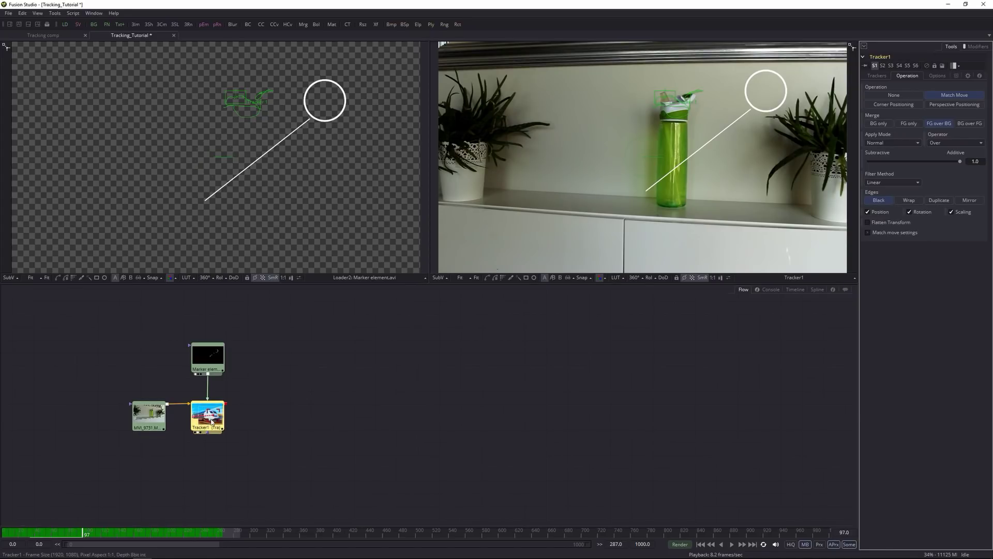
{"action": "mouse_move", "coordinate": [211, 422]}
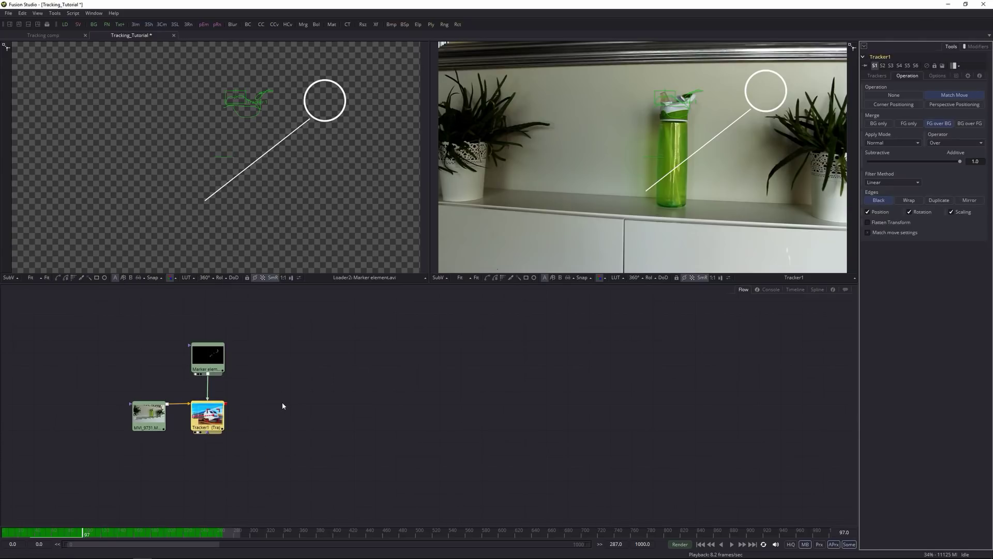
{"action": "left_click", "coordinate": [148, 415]}
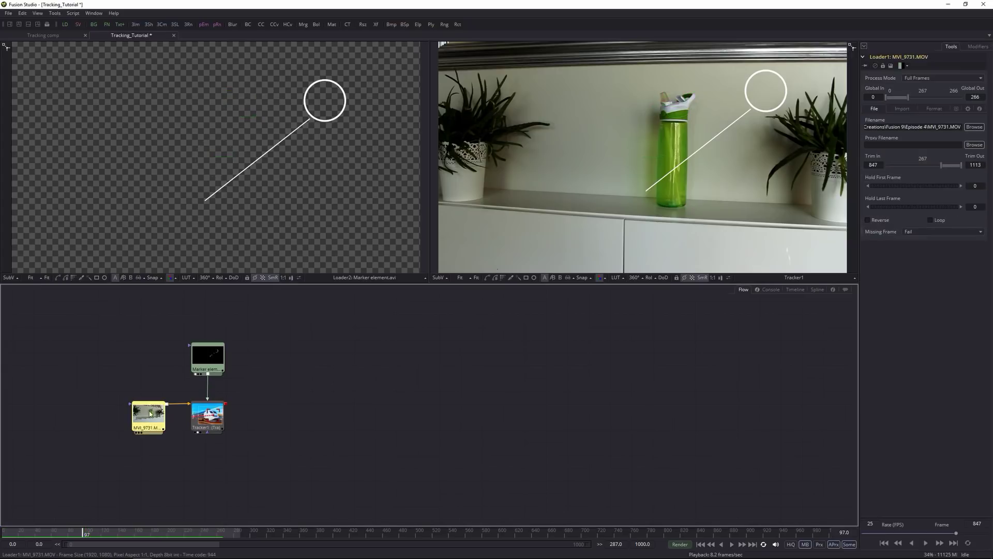
{"action": "left_click", "coordinate": [9, 533]}
{"action": "key", "text": "space"}
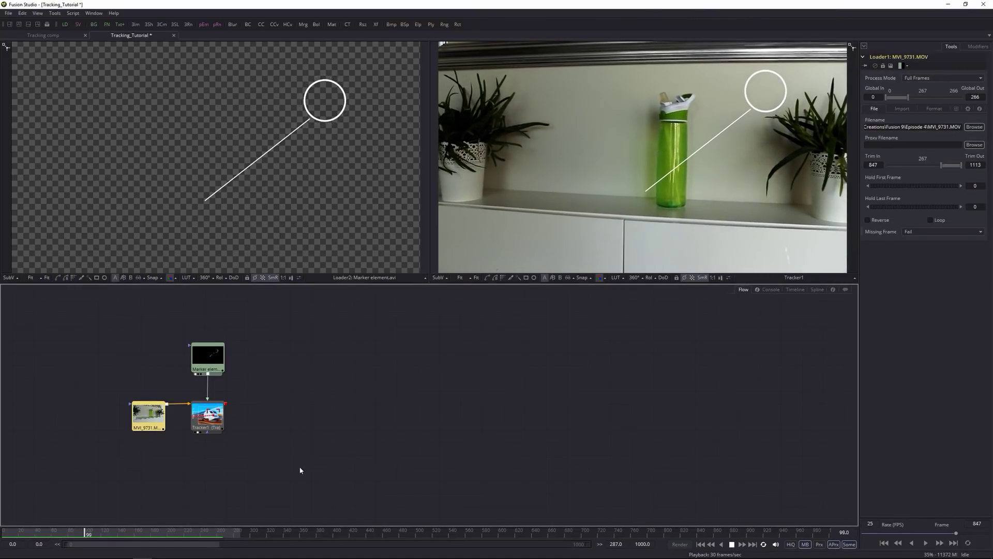
{"action": "key", "text": "space"}
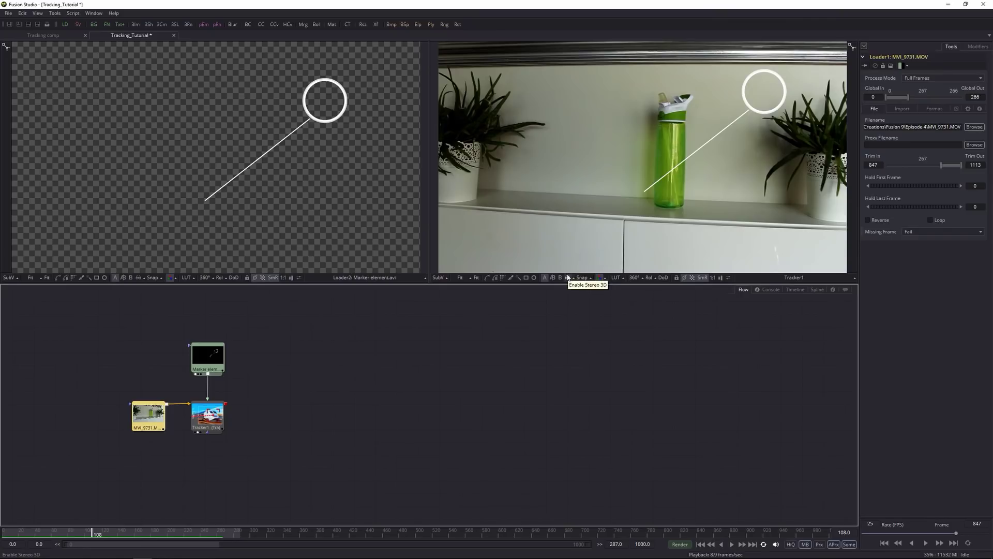
Move the Marker element loader farther up in the flow, leaving more space between it and the Tracker node
{"action": "left_click", "coordinate": [207, 357]}
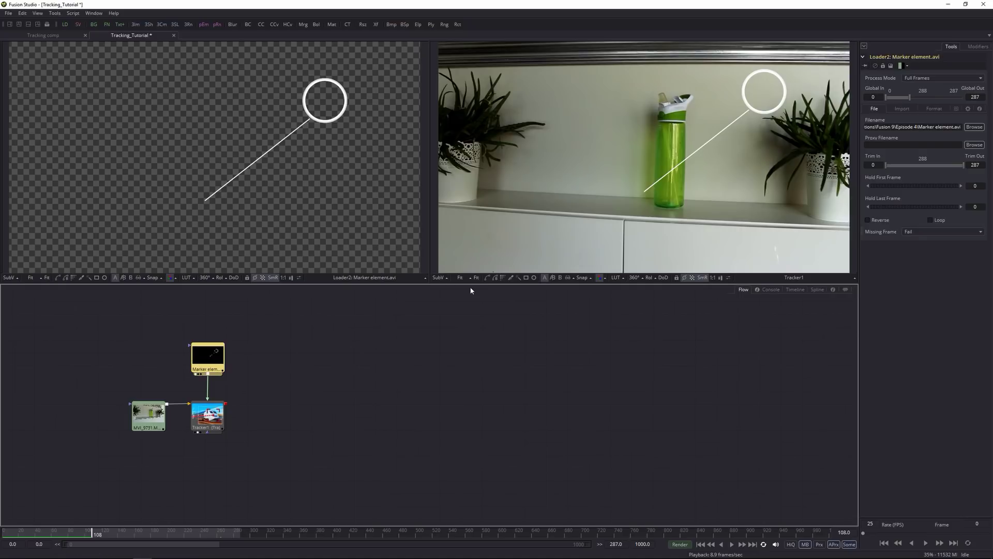
{"action": "left_click_drag", "start_coordinate": [212, 359], "coordinate": [213, 329]}
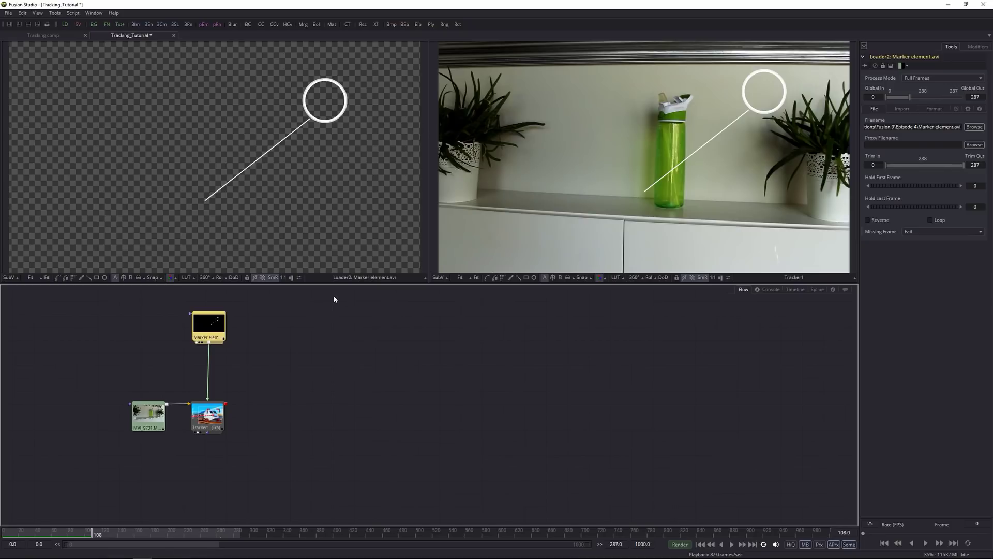
Insert a Transform node between the Marker element loader and the Tracker node, and line the nodes up in the flow
{"action": "key", "text": "shift+space"}
{"action": "type", "text": "tra"}
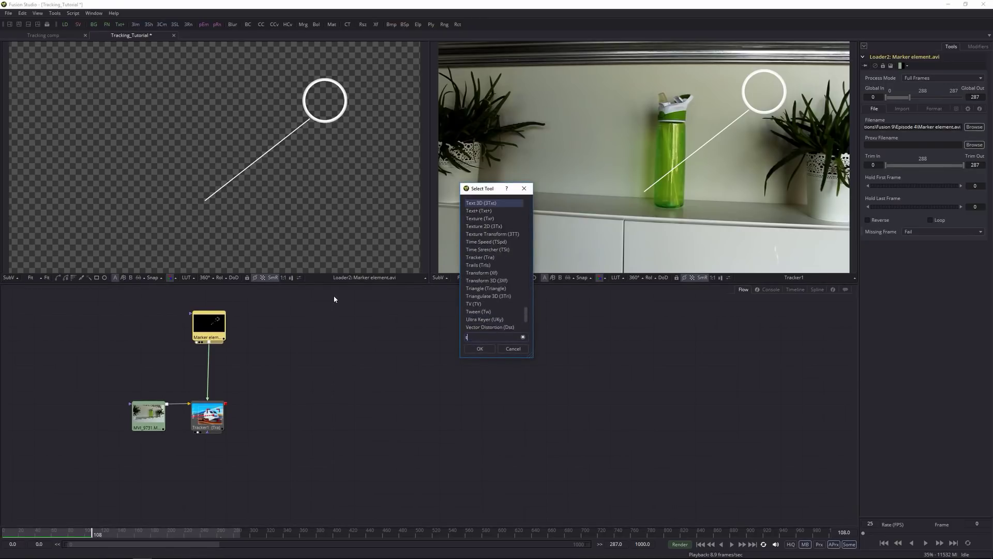
{"action": "key", "text": "Down"}
{"action": "key", "text": "Down"}
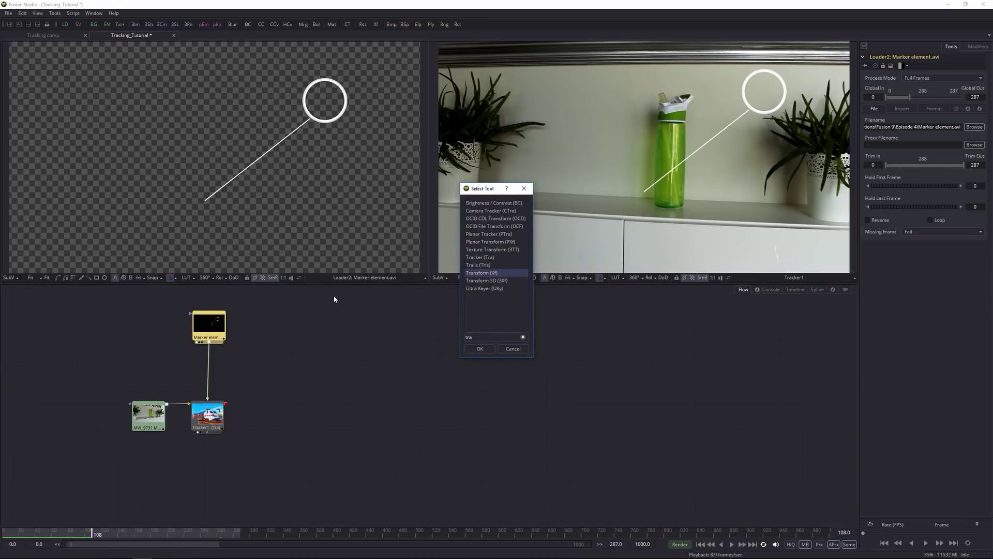
{"action": "key", "text": "Return"}
{"action": "left_click_drag", "start_coordinate": [209, 365], "coordinate": [208, 371]}
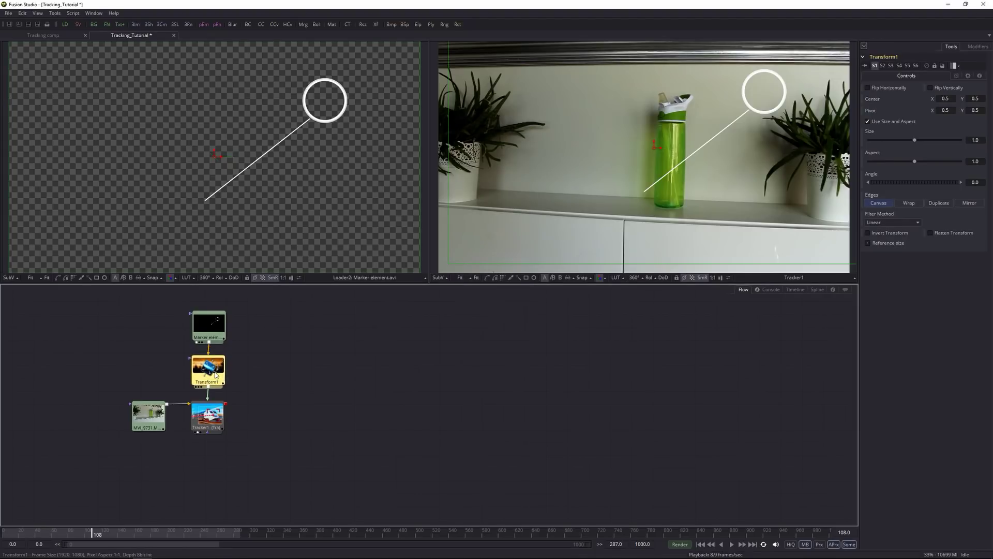
{"action": "left_click_drag", "start_coordinate": [215, 331], "coordinate": [214, 329]}
{"action": "left_click", "coordinate": [214, 329]}
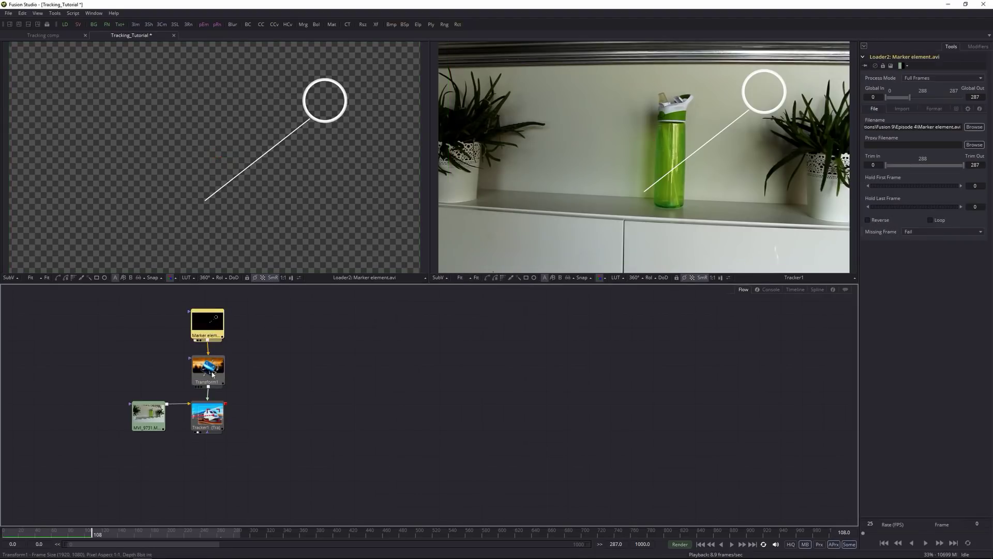
{"action": "left_click_drag", "start_coordinate": [210, 331], "coordinate": [212, 332]}
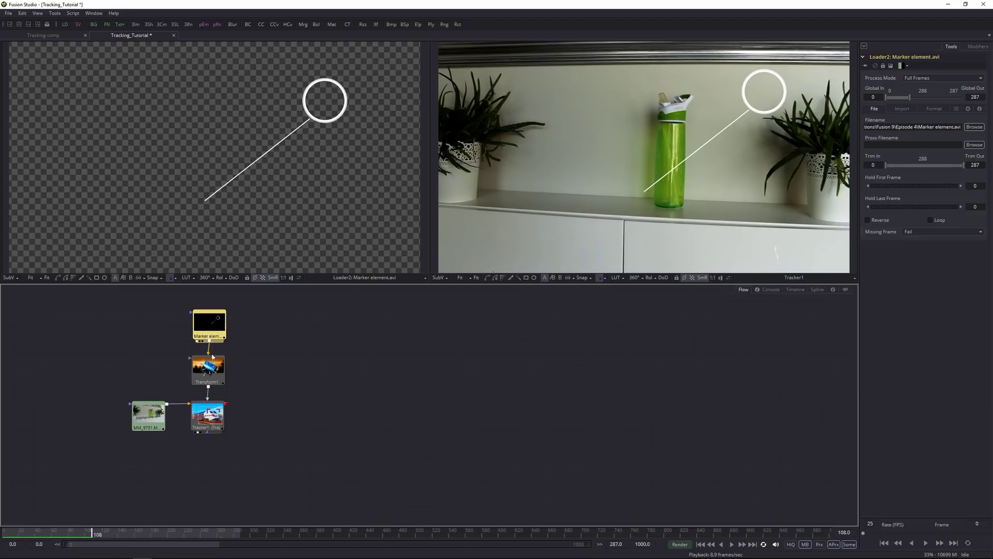
Set the Transform's size to about 0.47 and its center to about X 0.392, Y 0.601, placing the marker's circle over the bottle's spout
{"action": "left_click", "coordinate": [213, 377]}
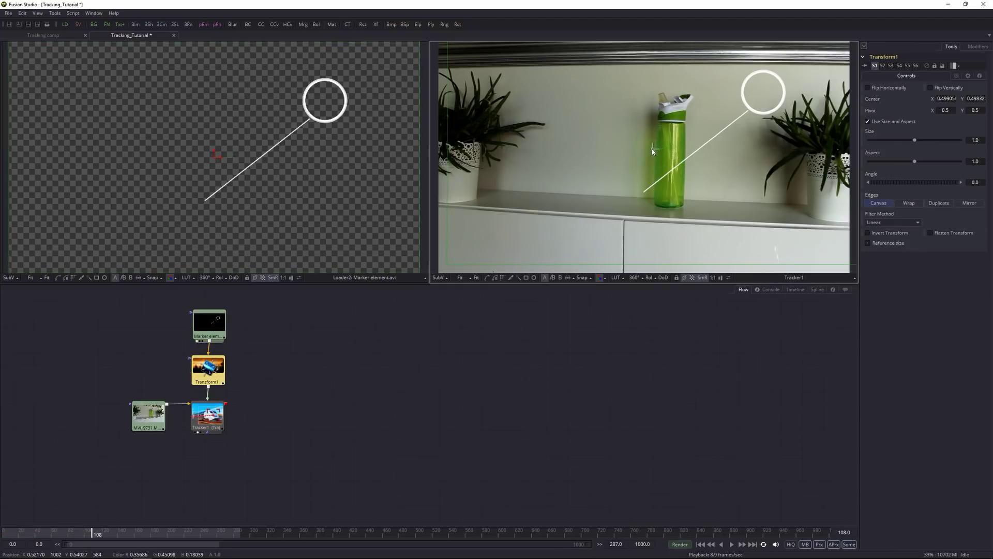
{"action": "mouse_move", "coordinate": [651, 148]}
{"action": "left_mouse_down"}
{"action": "mouse_move", "coordinate": [620, 159]}
{"action": "mouse_move", "coordinate": [546, 157]}
{"action": "left_mouse_up"}
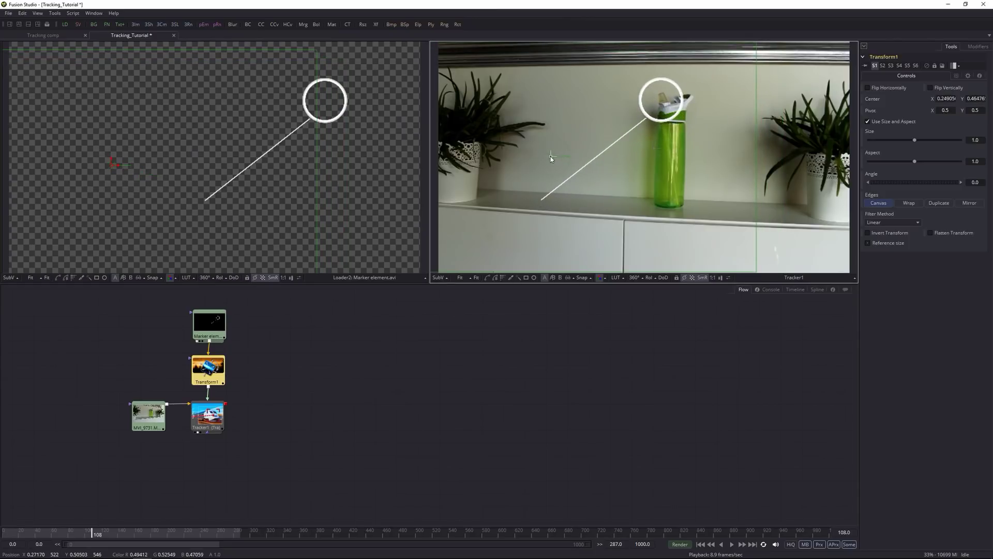
{"action": "left_click_drag", "start_coordinate": [913, 140], "coordinate": [895, 140]}
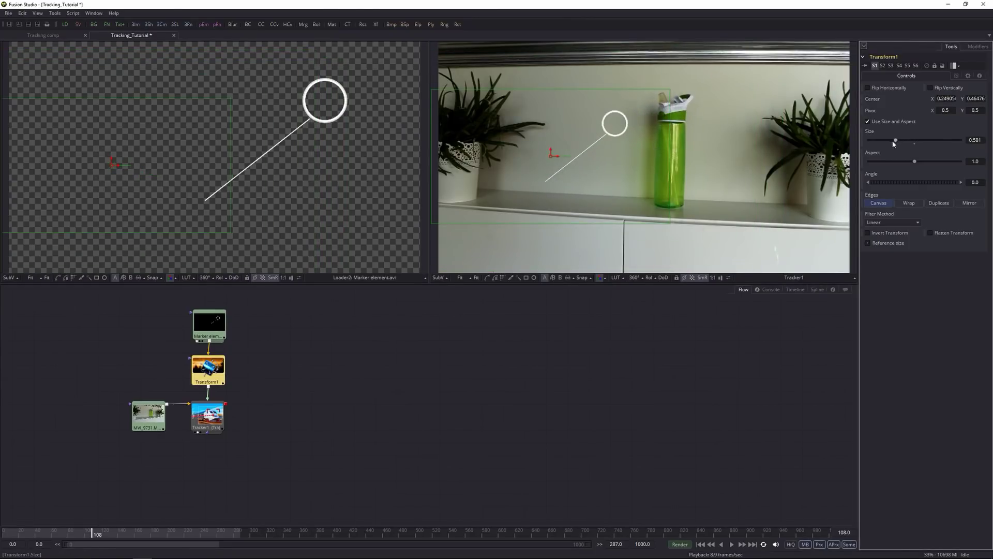
{"action": "left_click_drag", "start_coordinate": [557, 151], "coordinate": [599, 132]}
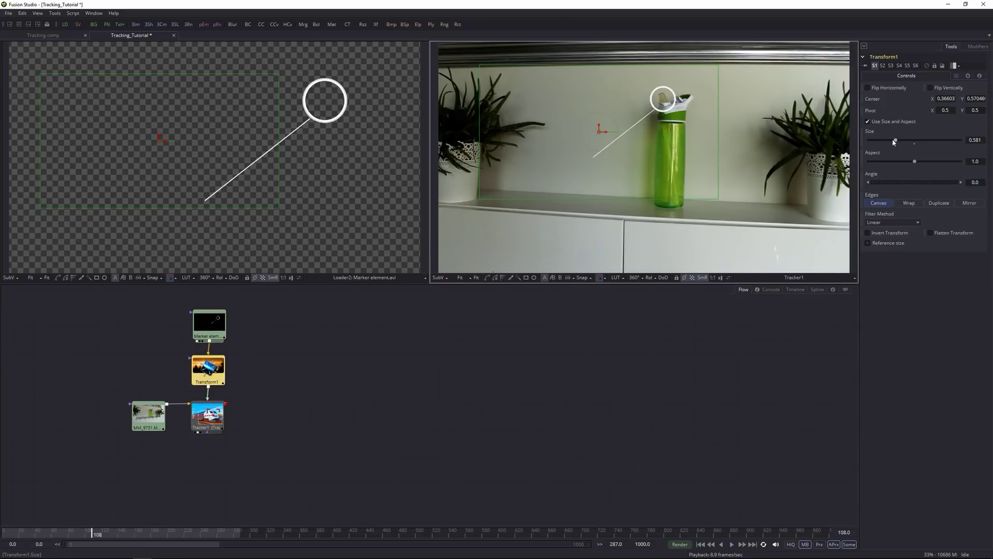
{"action": "left_click_drag", "start_coordinate": [893, 141], "coordinate": [891, 140]}
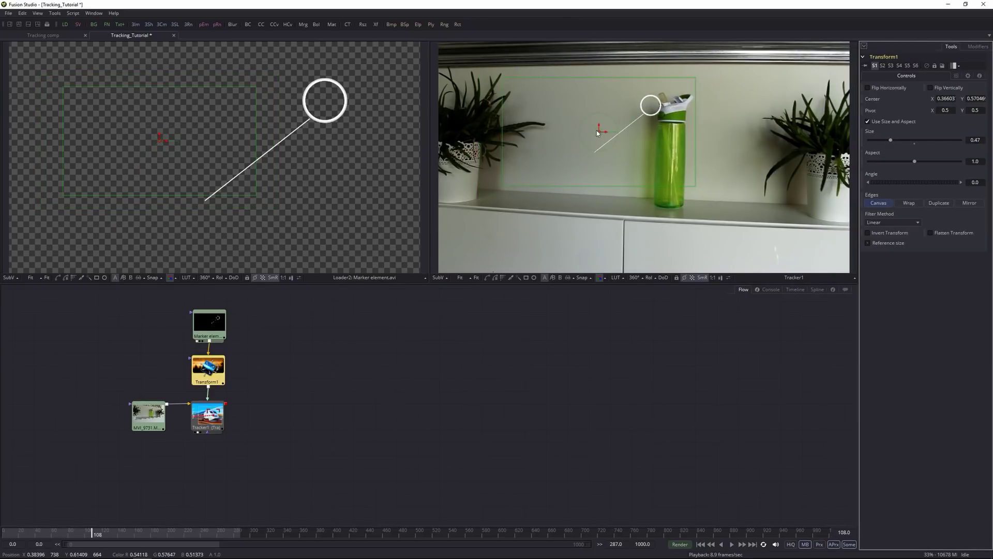
{"action": "left_click_drag", "start_coordinate": [597, 131], "coordinate": [608, 124]}
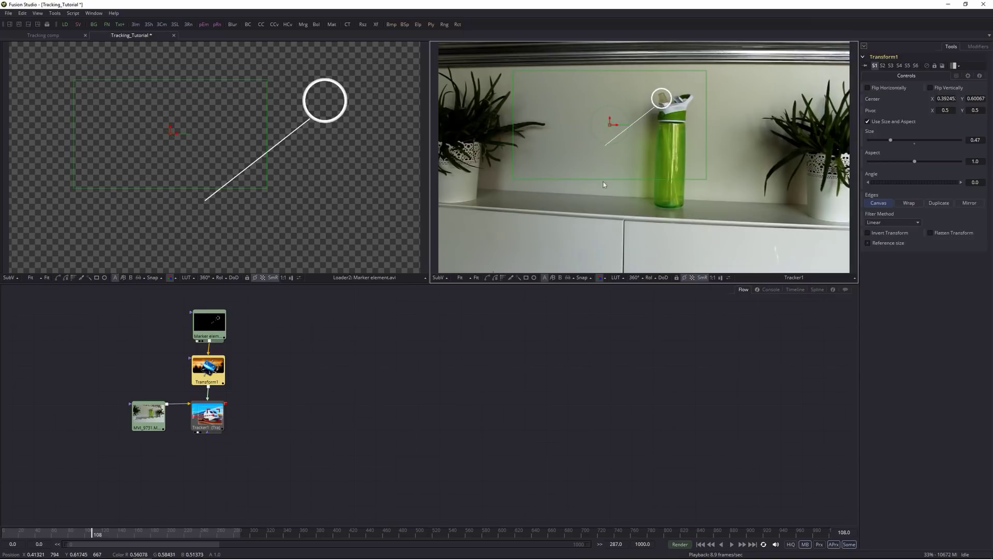
{"action": "left_click", "coordinate": [296, 361]}
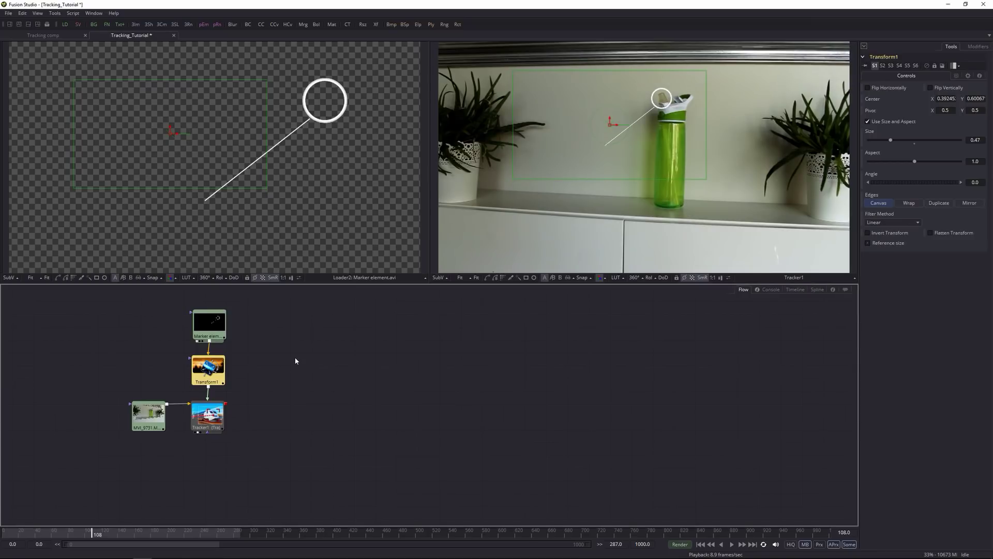
Play the composite to check how the resized marker follows the bottle's spout, stopping at frame 94
{"action": "left_click", "coordinate": [19, 535]}
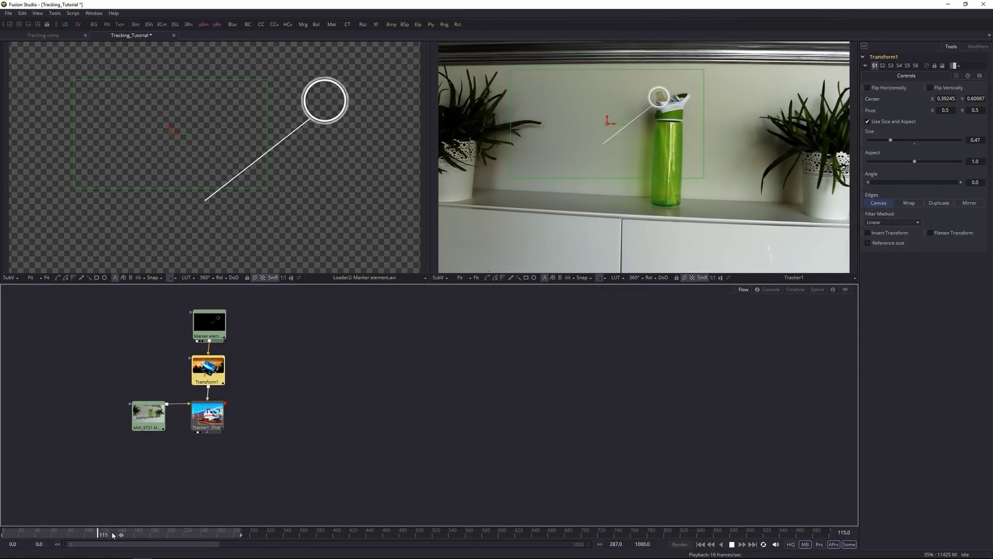
{"action": "left_click", "coordinate": [245, 502]}
{"action": "left_click", "coordinate": [6, 532]}
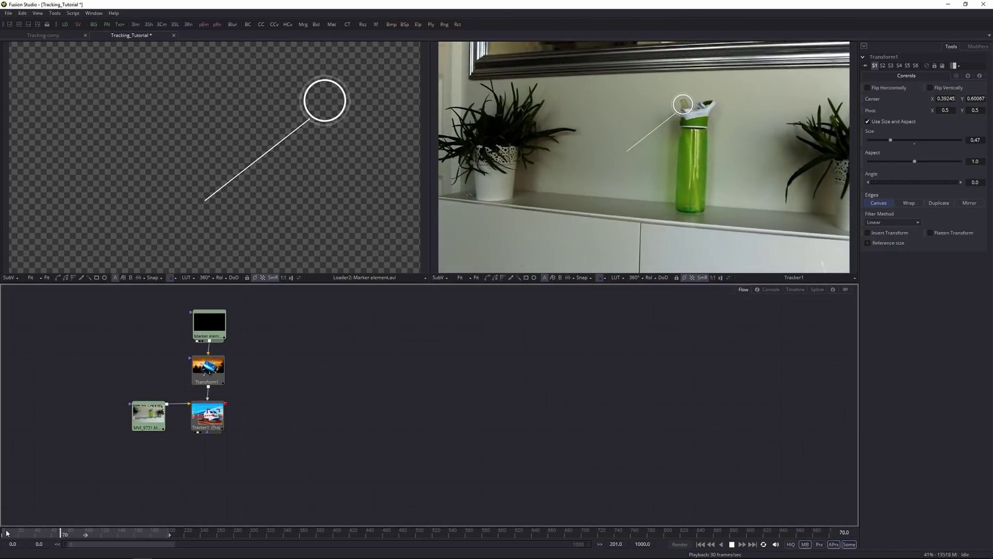
{"action": "key", "text": "space"}
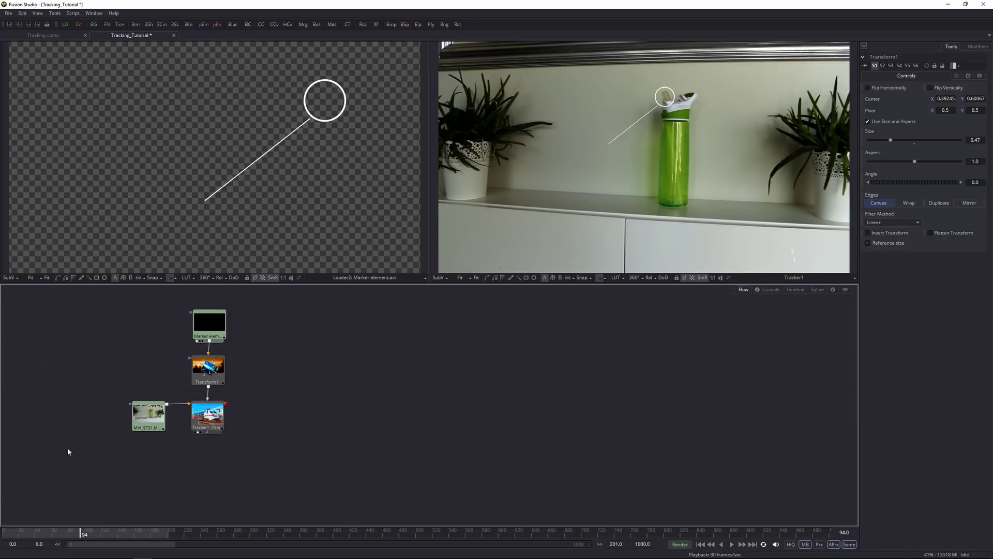
Shift the Marker element loader aside, add an unconnected Text+ node beside it and show the text node in a viewer
{"action": "left_click_drag", "start_coordinate": [208, 333], "coordinate": [192, 335]}
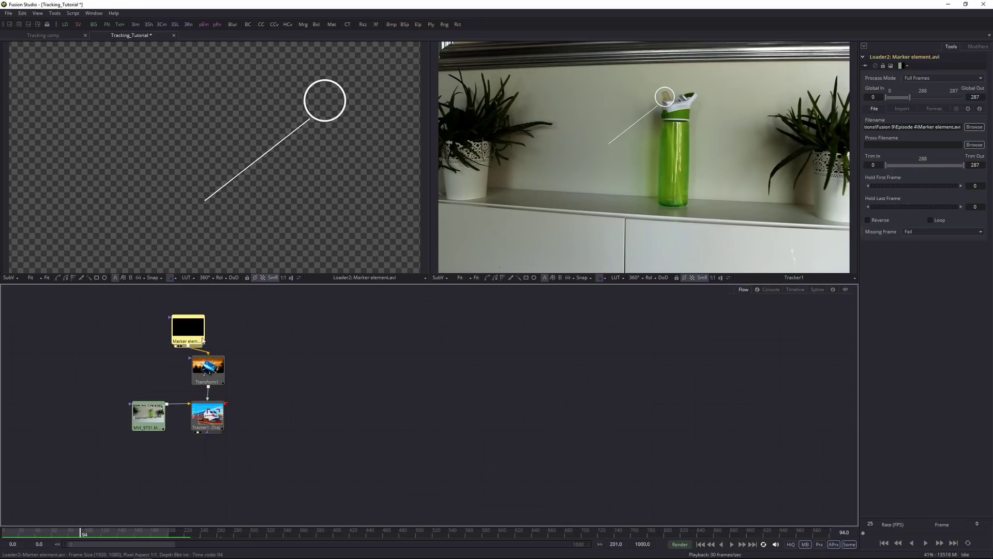
{"action": "left_click", "coordinate": [283, 367]}
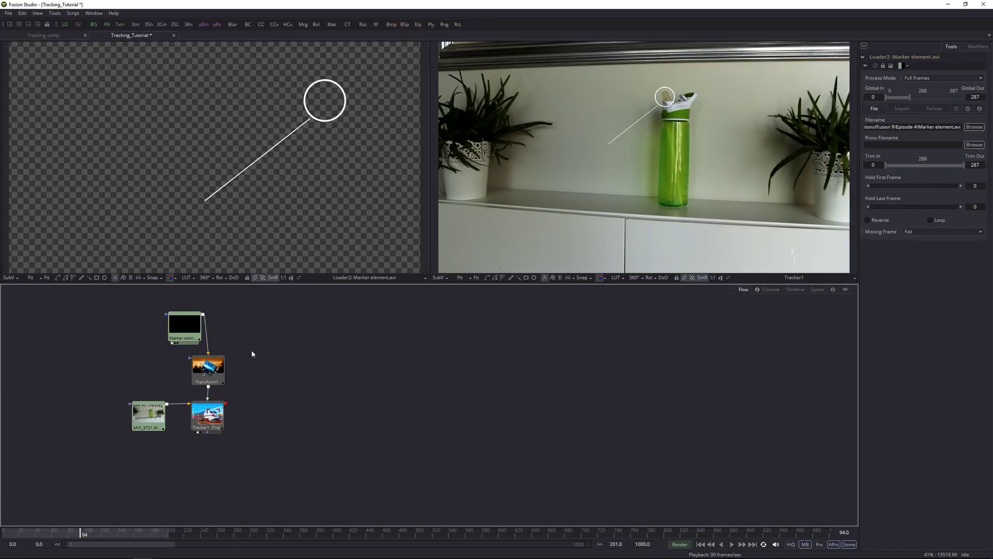
{"action": "key", "text": "shift+space"}
{"action": "type", "text": "te"}
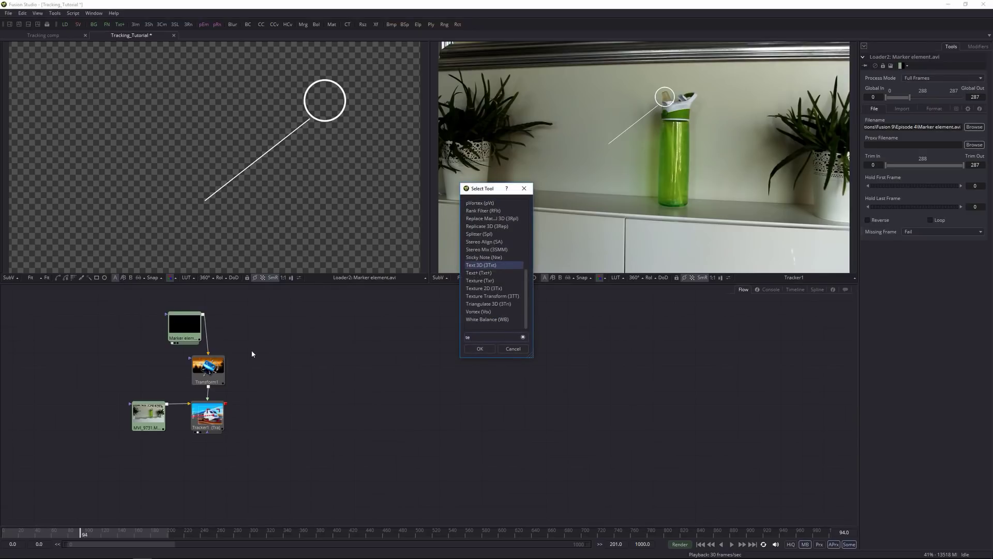
{"action": "key", "text": "Down"}
{"action": "key", "text": "Return"}
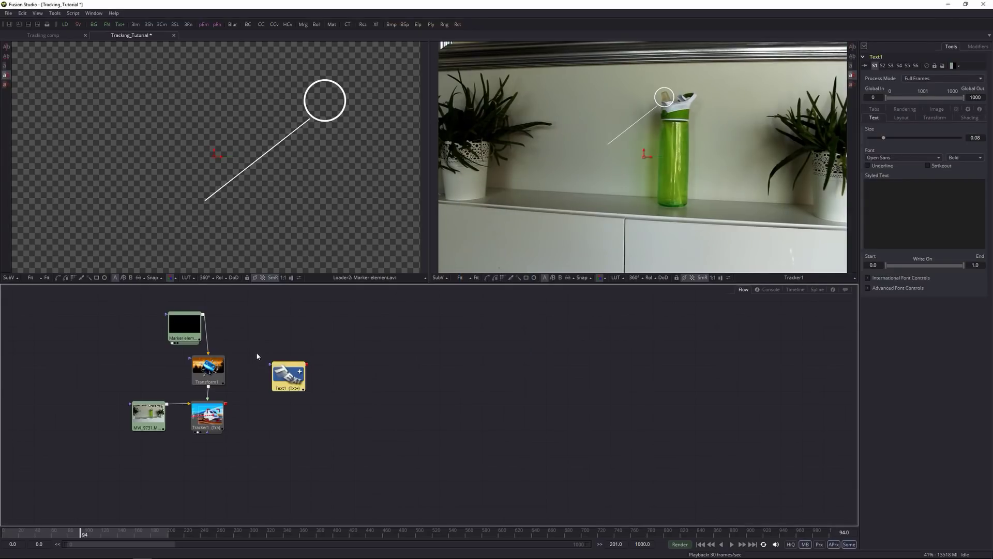
{"action": "left_click_drag", "start_coordinate": [291, 380], "coordinate": [266, 335]}
Enter "Track" as the Text+ node's styled text
{"action": "left_click", "coordinate": [879, 188]}
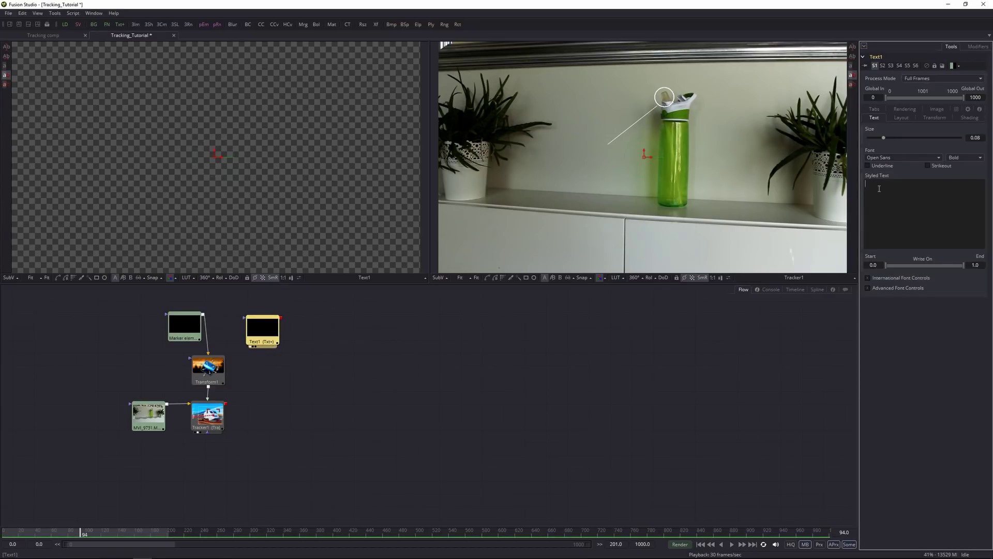
{"action": "type", "text": "Tracker"}
{"action": "key", "text": "BackSpace"}
{"action": "key", "text": "BackSpace"}
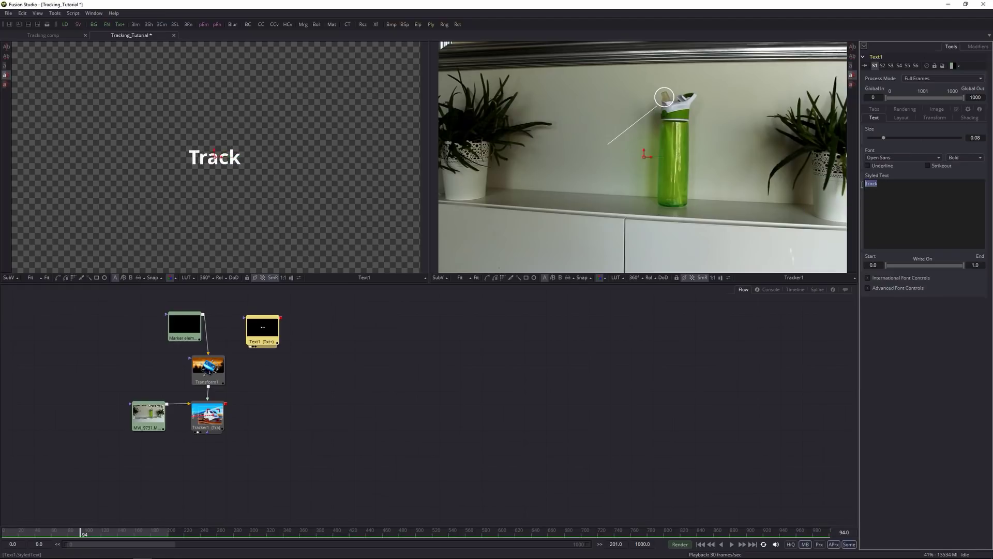
Change the text's font to Agency FB and its size to about 0.1368
{"action": "left_click", "coordinate": [915, 158]}
{"action": "scroll", "coordinate": [895, 116], "scroll_direction": "up", "scroll_amount": 15}
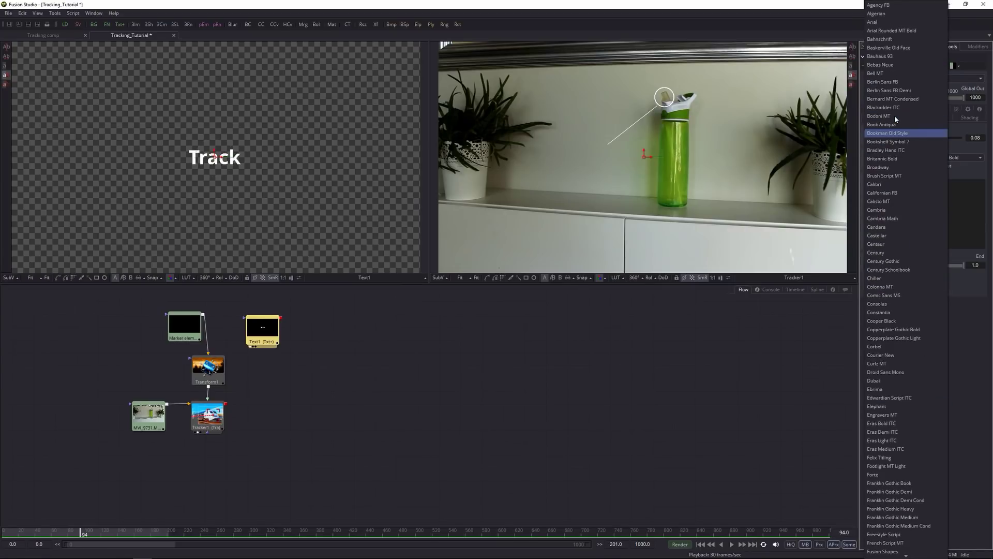
{"action": "left_click", "coordinate": [885, 5]}
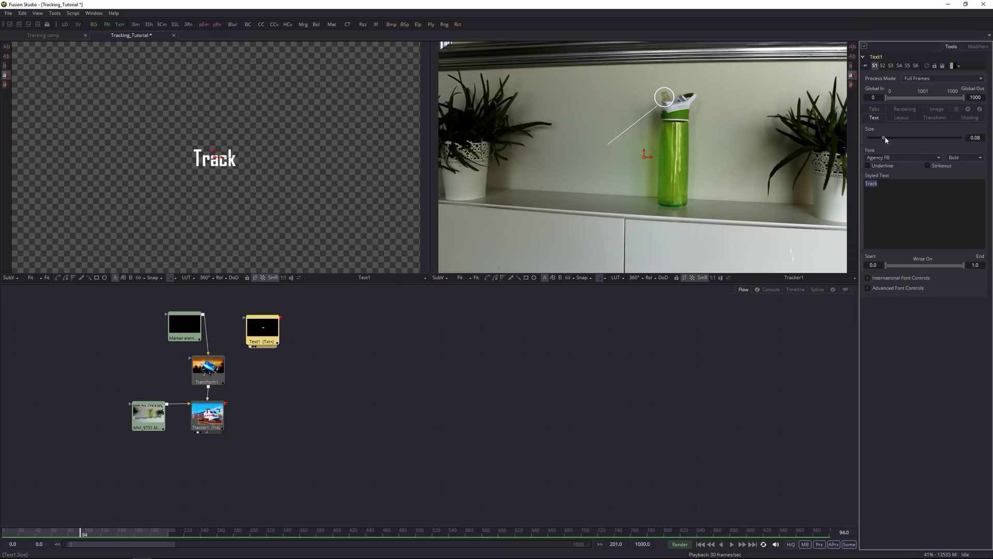
{"action": "left_click_drag", "start_coordinate": [885, 135], "coordinate": [898, 134]}
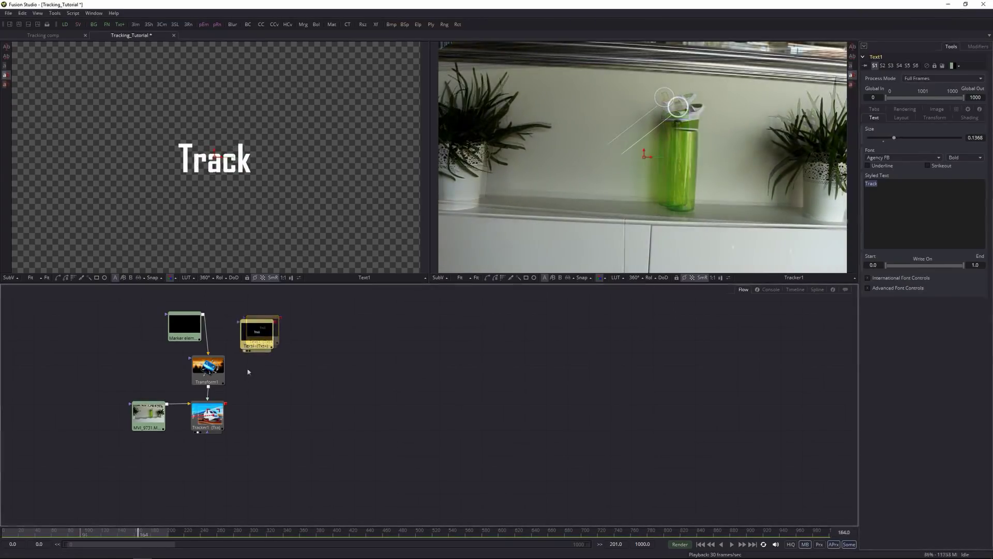
Try connecting the Text+ node to Tracker1's Foreground input in place of the marker, and play the result
{"action": "left_click", "coordinate": [254, 339]}
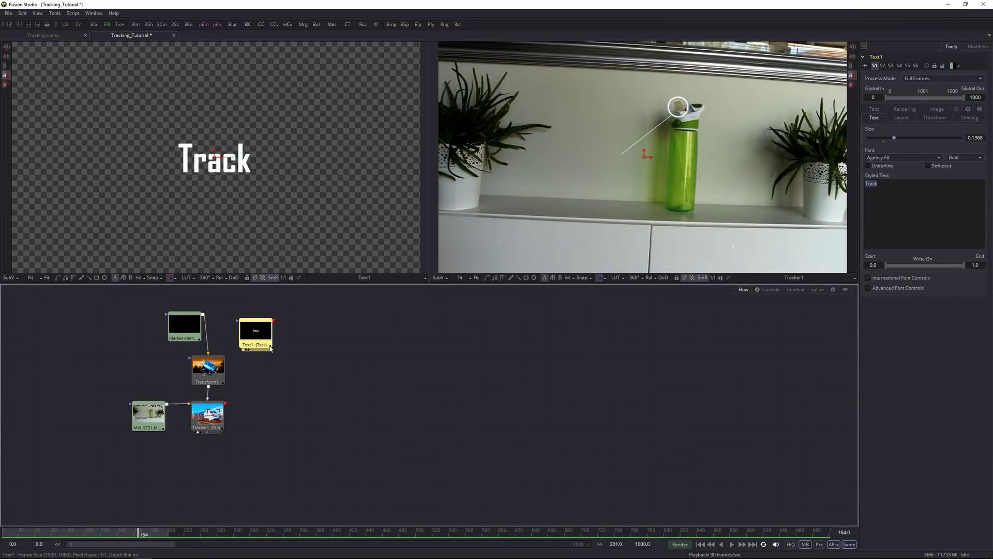
{"action": "left_click", "coordinate": [300, 337]}
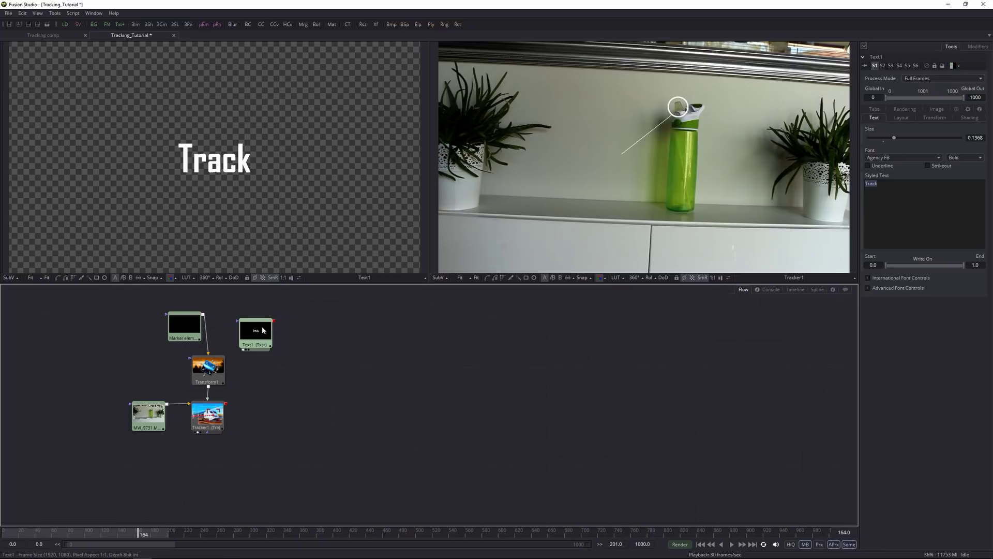
{"action": "left_click_drag", "start_coordinate": [263, 330], "coordinate": [269, 337]}
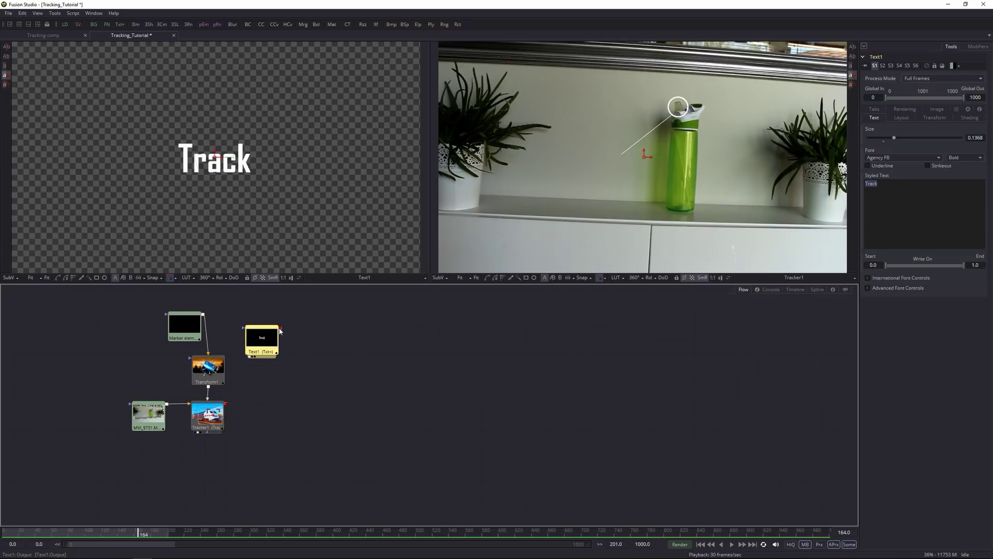
{"action": "left_click_drag", "start_coordinate": [278, 327], "coordinate": [207, 425]}
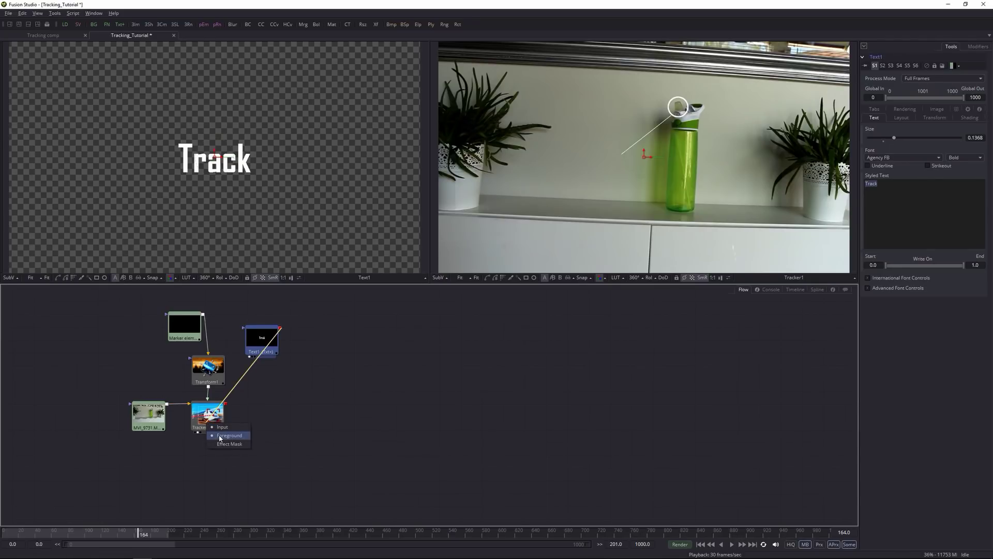
{"action": "left_click", "coordinate": [223, 437]}
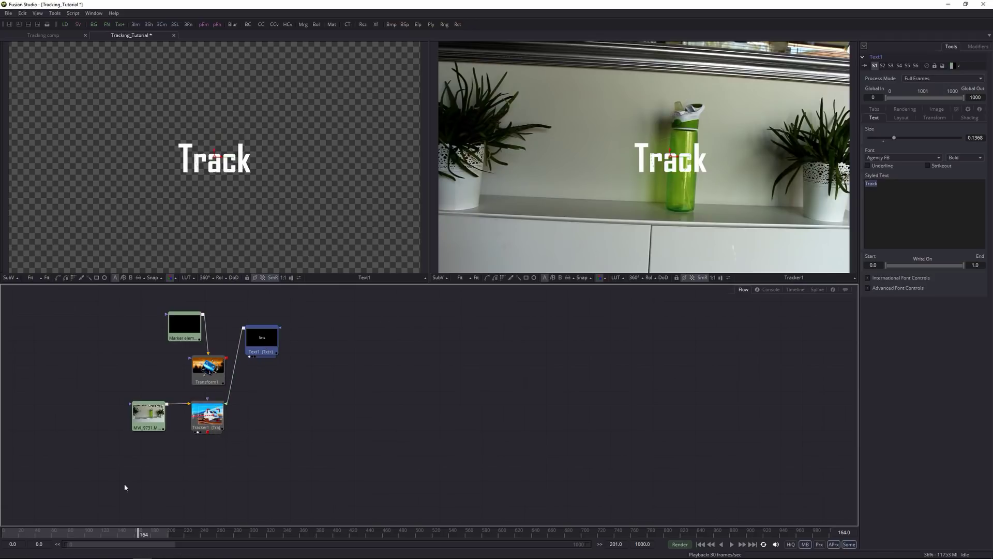
{"action": "left_click", "coordinate": [15, 537]}
{"action": "key", "text": "space"}
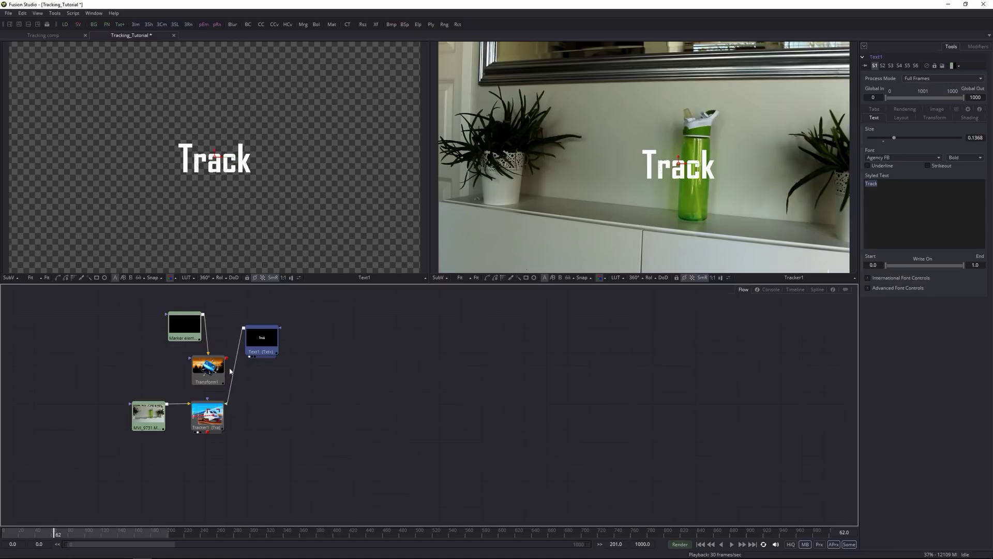
{"action": "left_click_drag", "start_coordinate": [231, 371], "coordinate": [210, 370]}
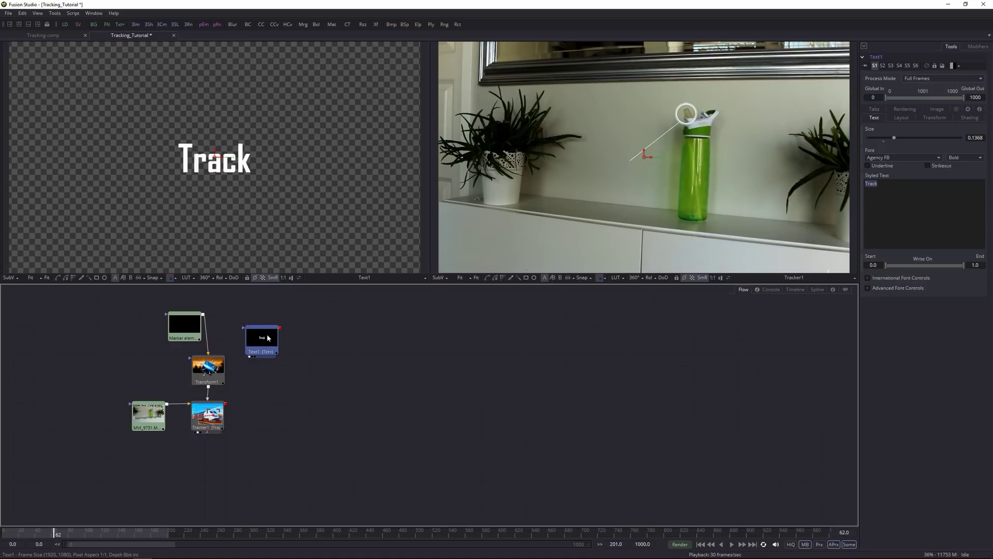
Move the Text+ node farther away from the tracker chain and paste a duplicate of Tracker1 directly after the original
{"action": "left_click_drag", "start_coordinate": [262, 341], "coordinate": [336, 342]}
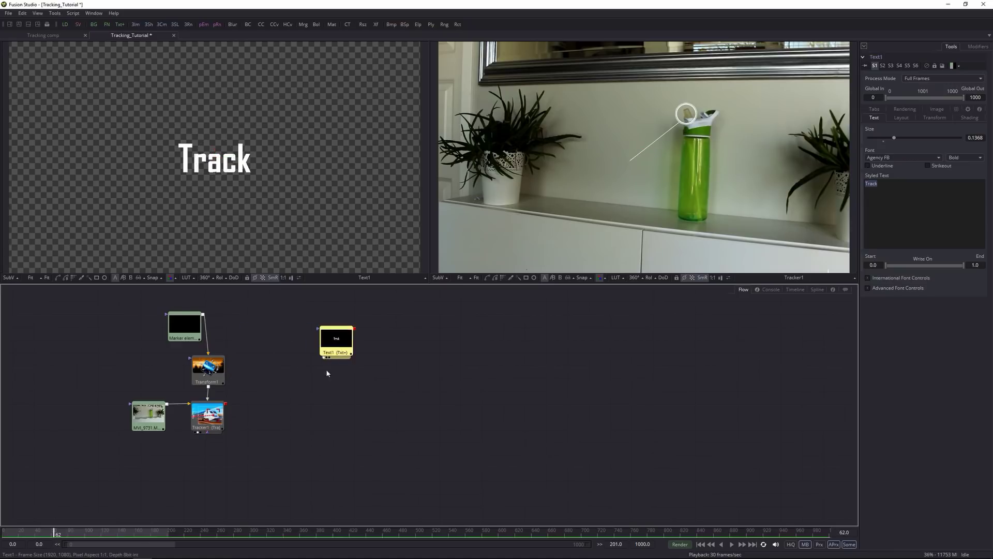
{"action": "left_click", "coordinate": [206, 414]}
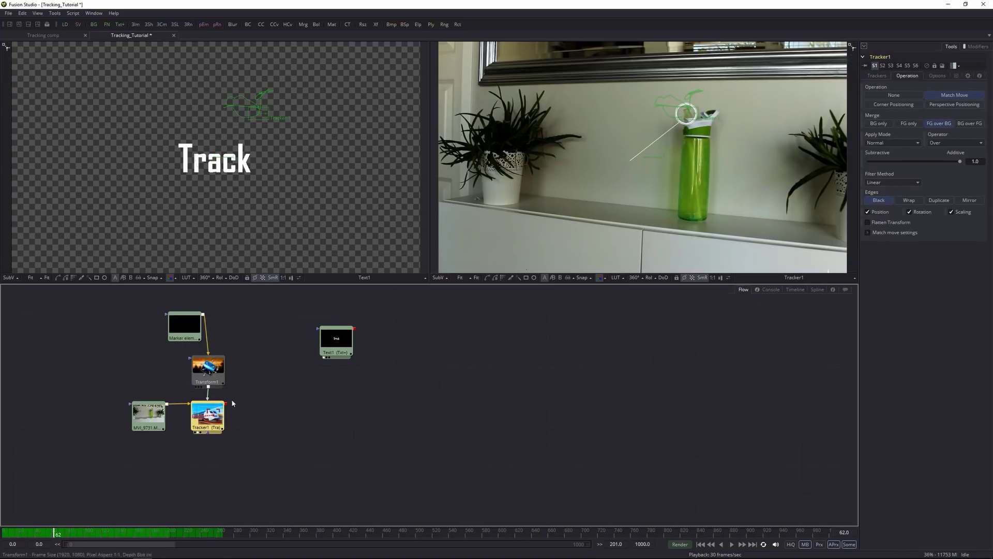
{"action": "left_click_drag", "start_coordinate": [199, 420], "coordinate": [205, 422]}
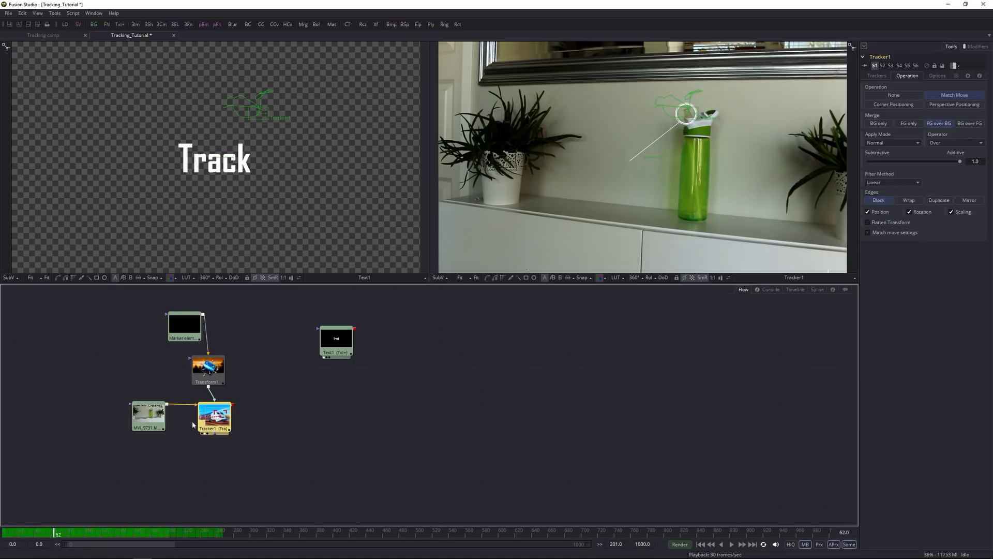
{"action": "left_click", "coordinate": [224, 424]}
{"action": "key", "text": "ctrl+v"}
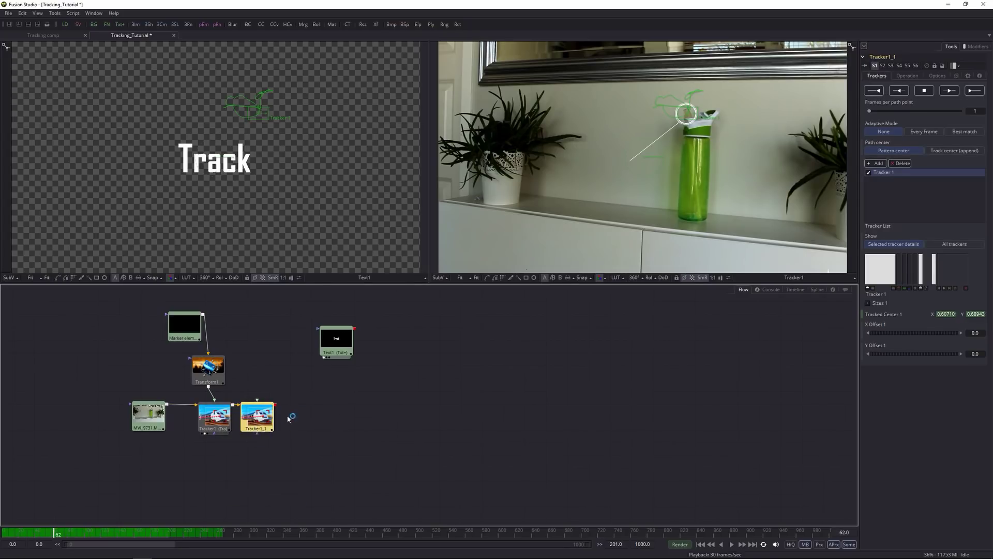
Space the duplicated tracker slightly away from Tracker1 and connect the Text1 node to its Foreground input
{"action": "left_click_drag", "start_coordinate": [258, 416], "coordinate": [268, 416]}
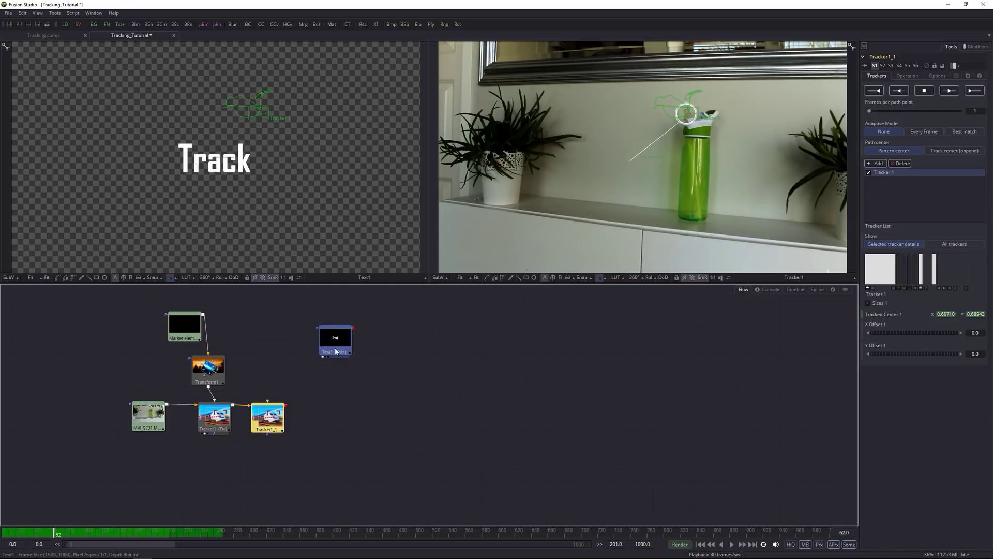
{"action": "left_click_drag", "start_coordinate": [352, 342], "coordinate": [273, 418]}
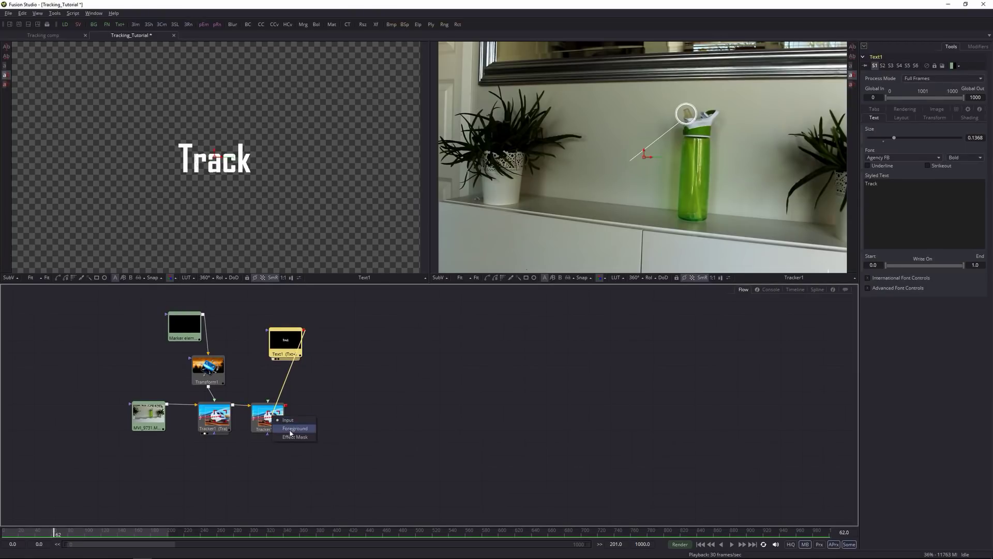
{"action": "left_click", "coordinate": [288, 433]}
Set the duplicated tracker's operation to Match Move and line up the Text1 node directly above it
{"action": "left_click", "coordinate": [273, 420]}
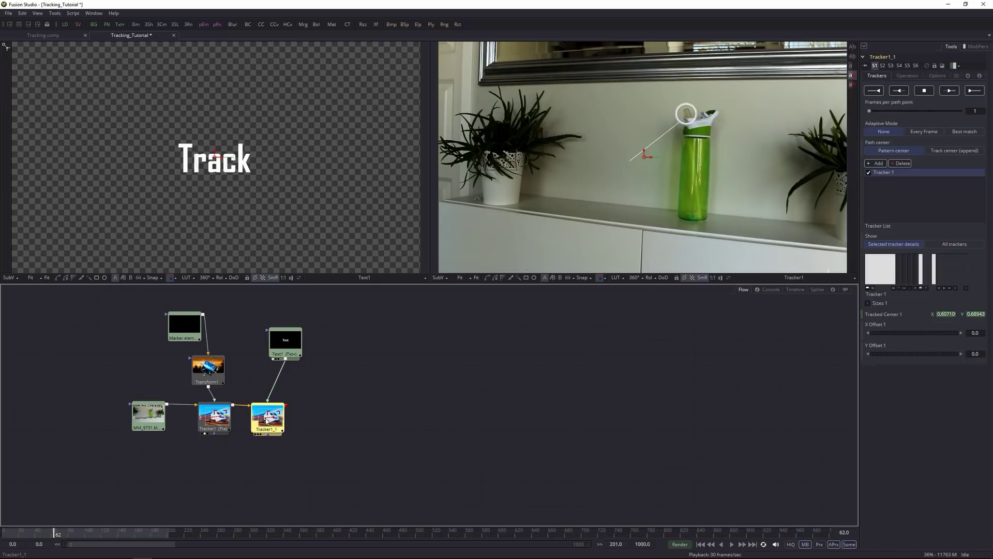
{"action": "left_click", "coordinate": [907, 76]}
{"action": "left_click", "coordinate": [954, 95]}
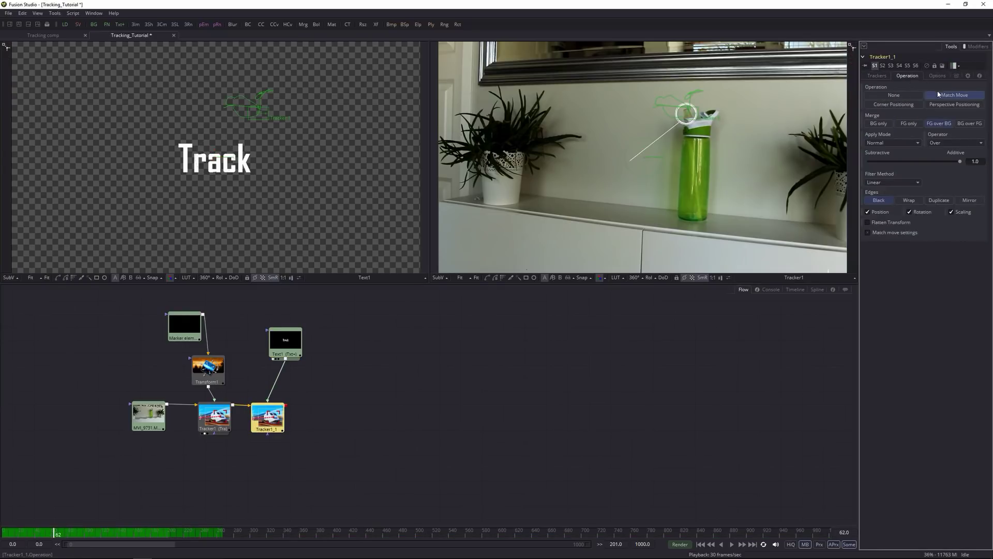
{"action": "left_click_drag", "start_coordinate": [302, 355], "coordinate": [284, 354]}
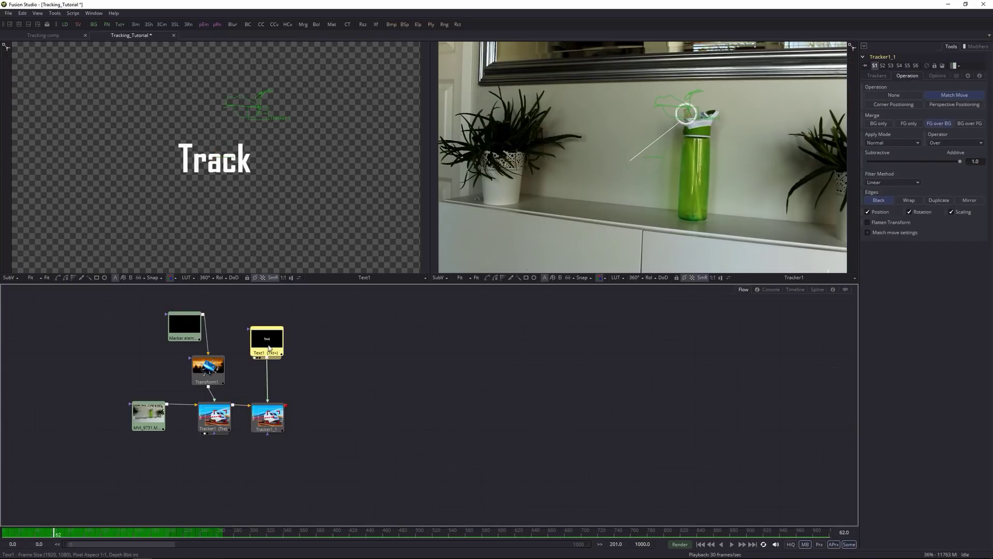
Show the Tracker1_1 output in the footage viewer and play the composite from the first frame
{"action": "key", "text": "2"}
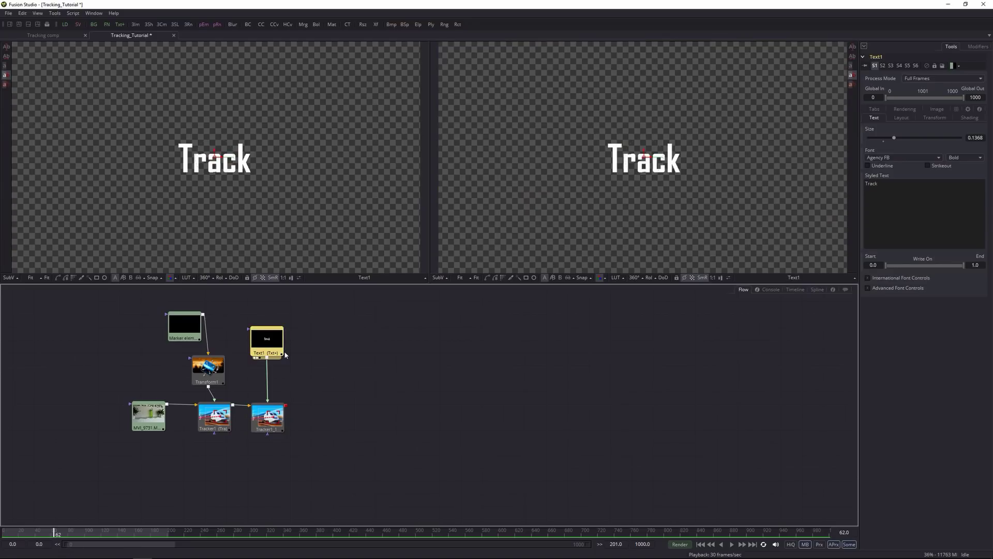
{"action": "left_click", "coordinate": [266, 425]}
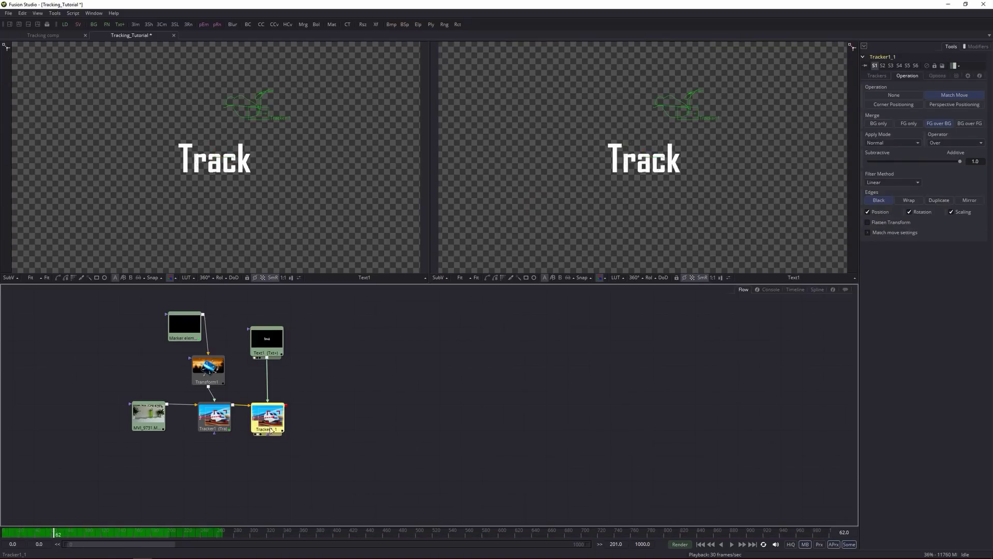
{"action": "key", "text": "2"}
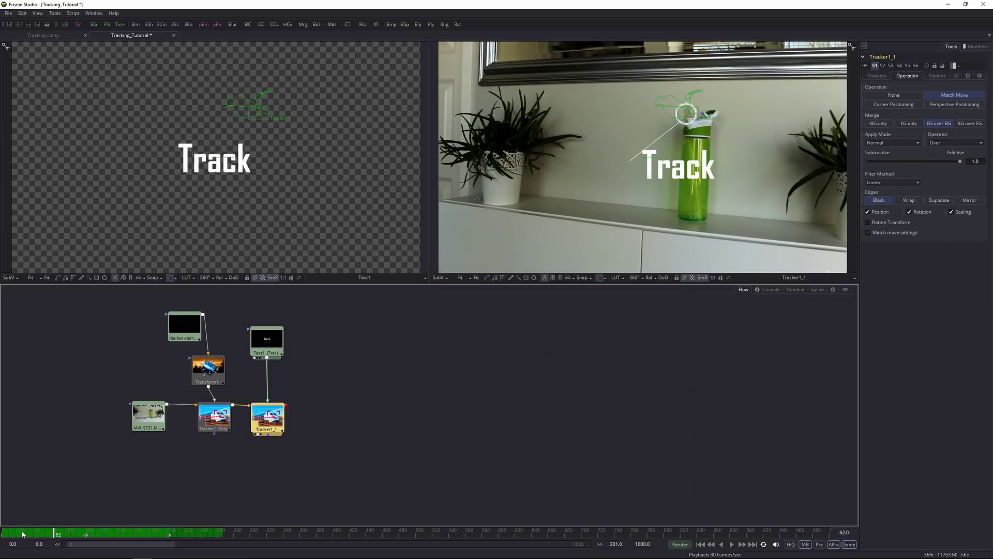
{"action": "left_click", "coordinate": [4, 534]}
{"action": "key", "text": "space"}
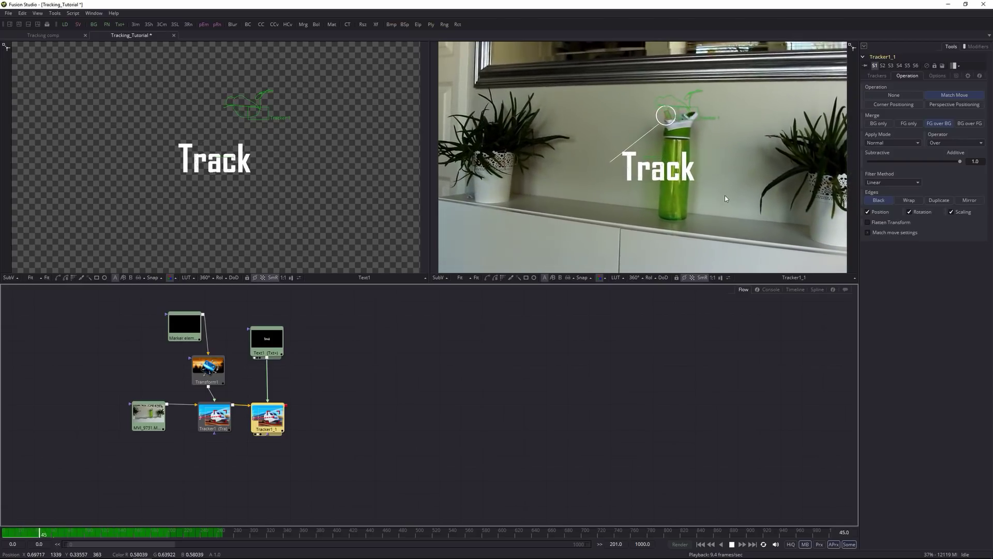
{"action": "key", "text": "space"}
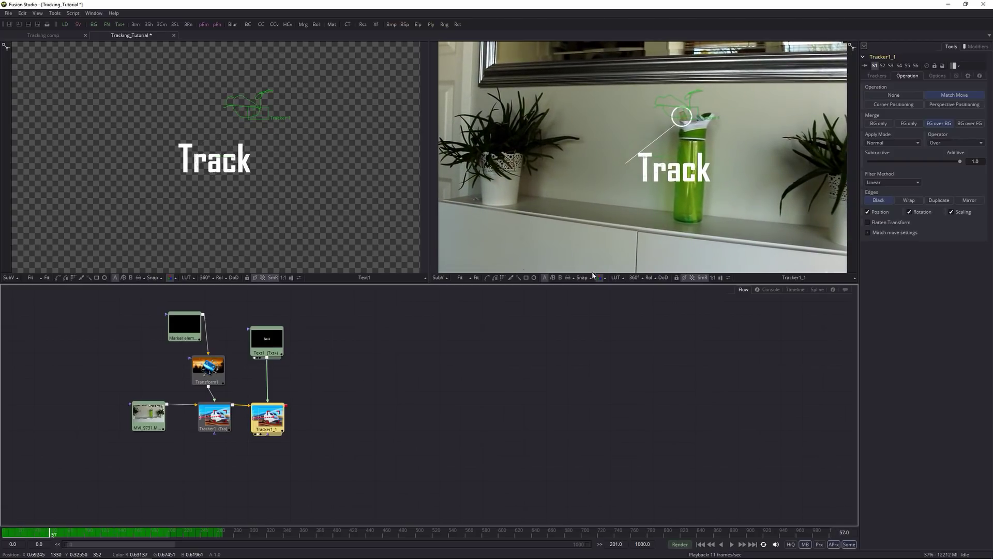
Move the "Track" text to the free end of the marker's line and play back the tracked result
{"action": "left_click", "coordinate": [266, 347]}
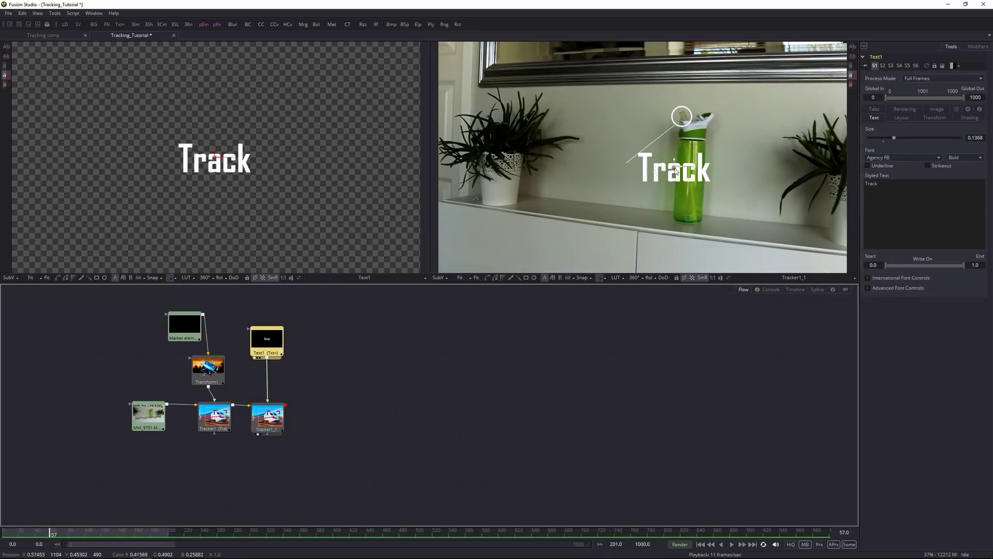
{"action": "left_click_drag", "start_coordinate": [661, 172], "coordinate": [587, 166]}
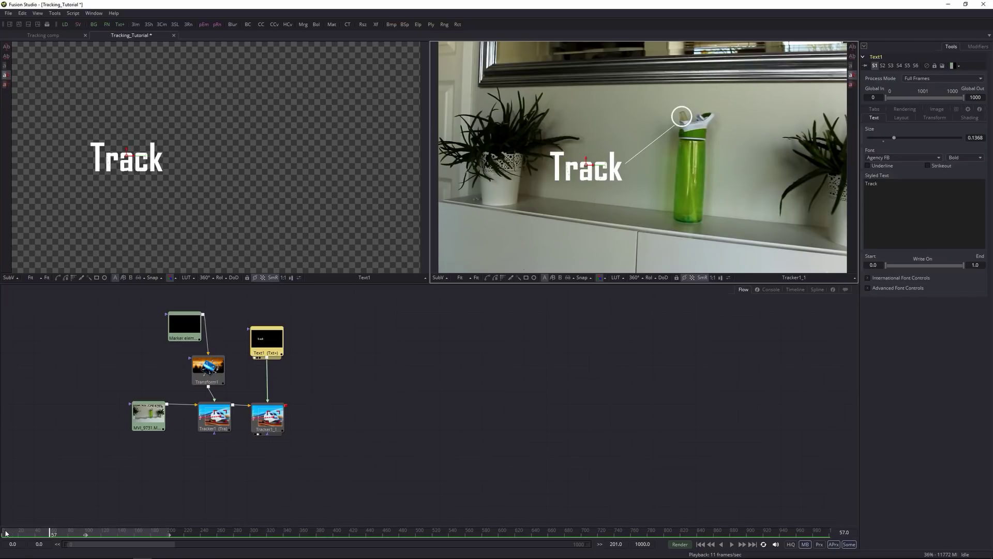
{"action": "key", "text": "space"}
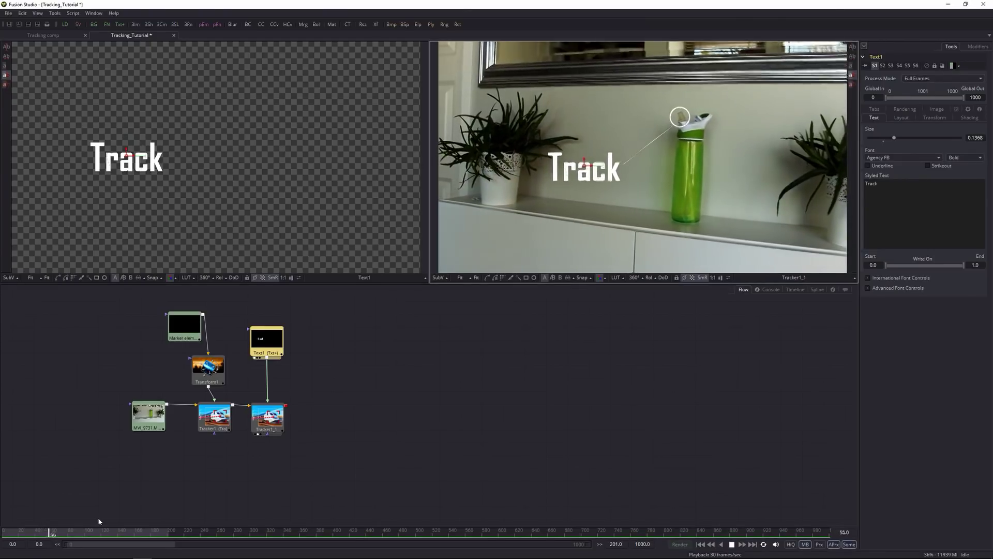
{"action": "left_click", "coordinate": [516, 426]}
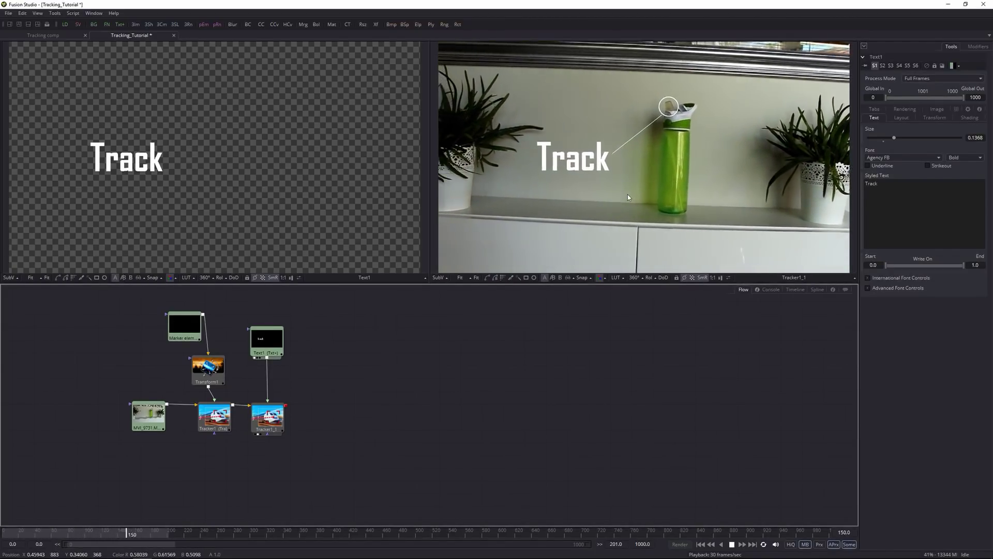
{"action": "key", "text": "space"}
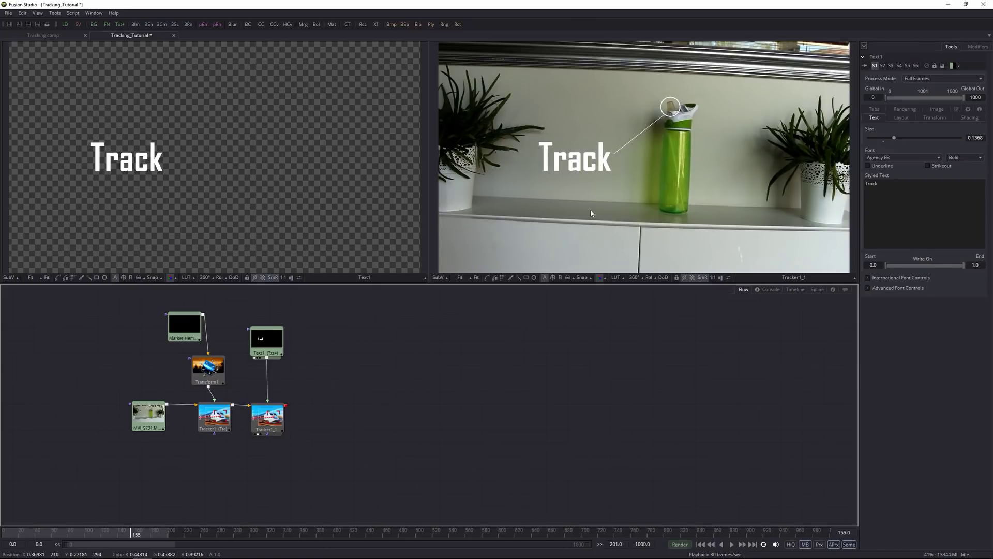
{"action": "left_click", "coordinate": [268, 420]}
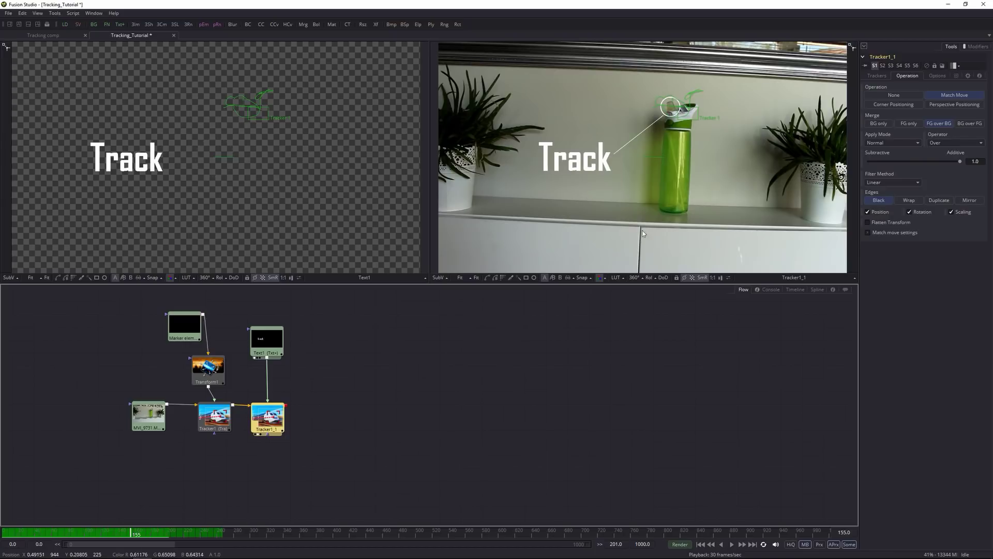
{"action": "left_click", "coordinate": [325, 416]}
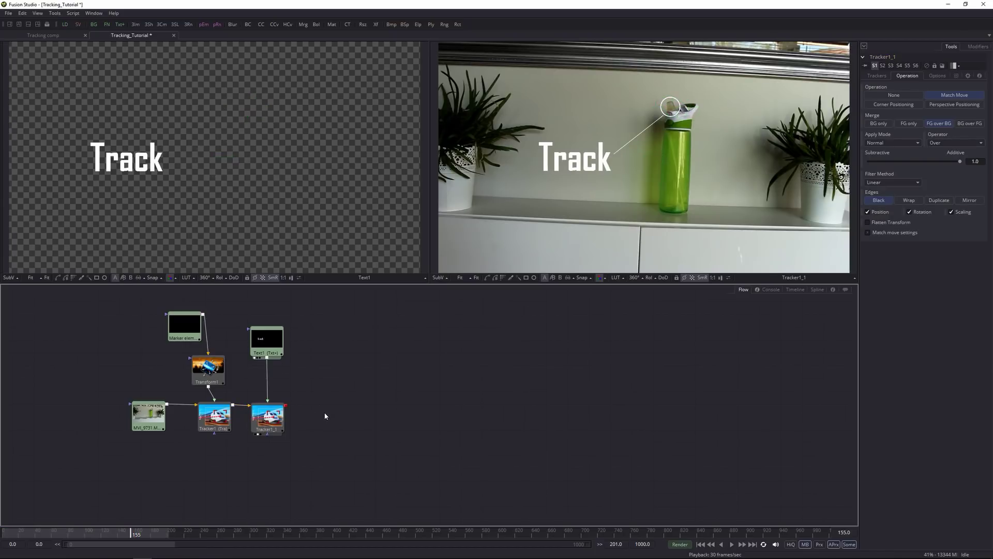
{"action": "key", "text": "ctrl+space"}
{"action": "type", "text": "tra"}
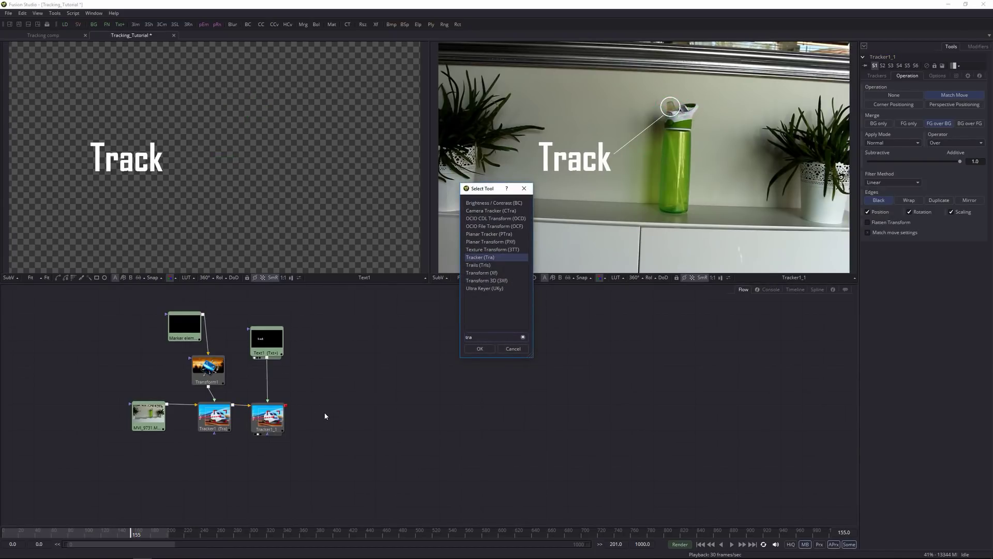
{"action": "left_click", "coordinate": [524, 188]}
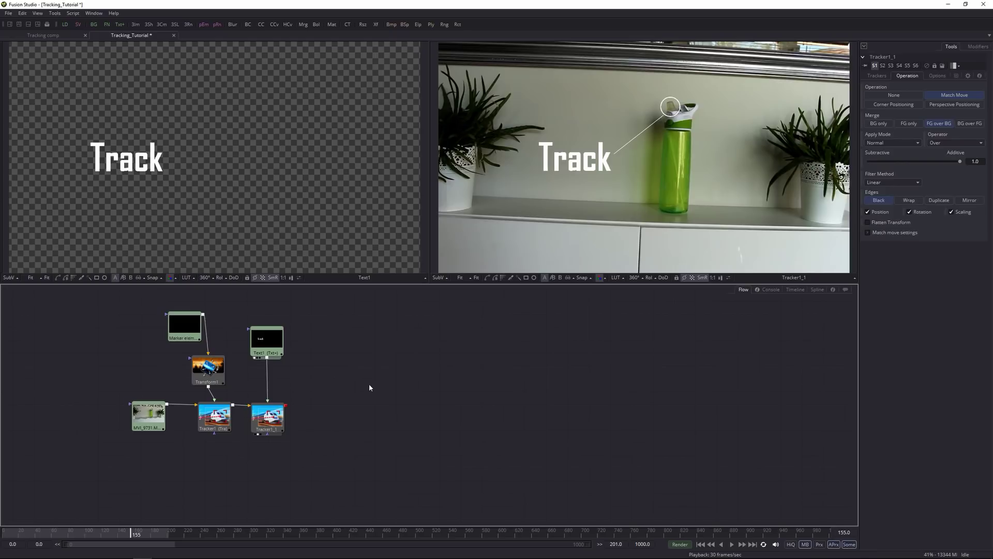
Add a Saver node without choosing an output file and connect Tracker1_1's output to it
{"action": "key", "text": "ctrl+space"}
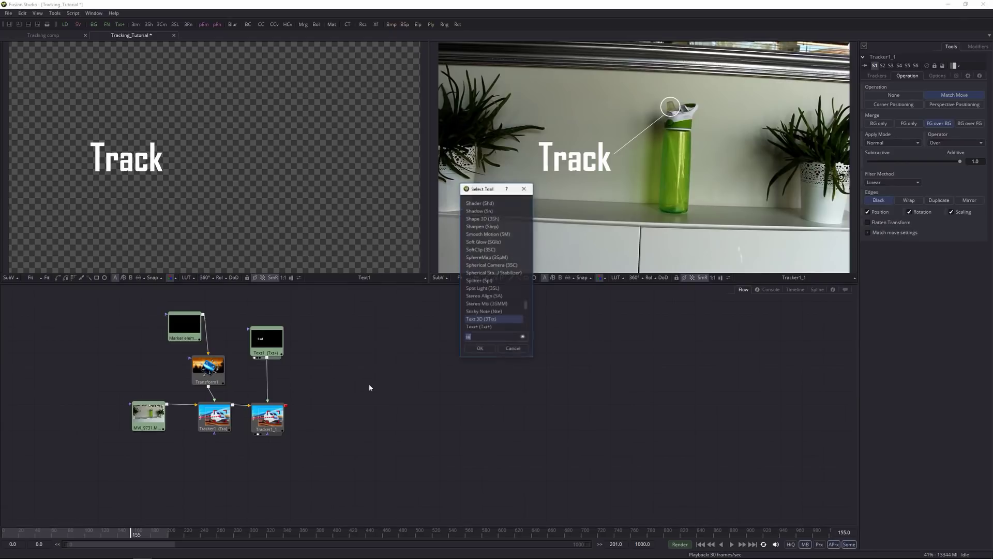
{"action": "type", "text": "te"}
{"action": "key", "text": "BackSpace"}
{"action": "key", "text": "BackSpace"}
{"action": "type", "text": "sav"}
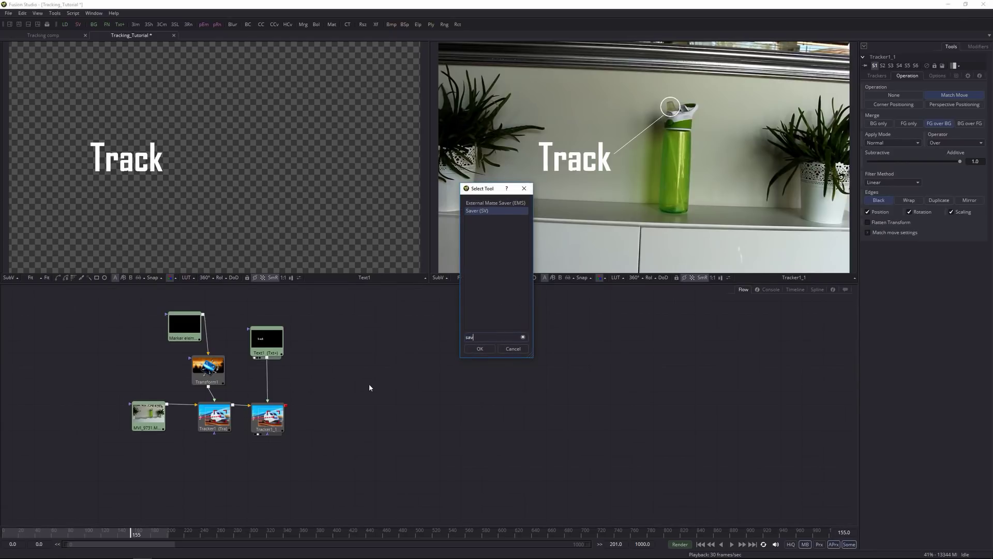
{"action": "key", "text": "Return"}
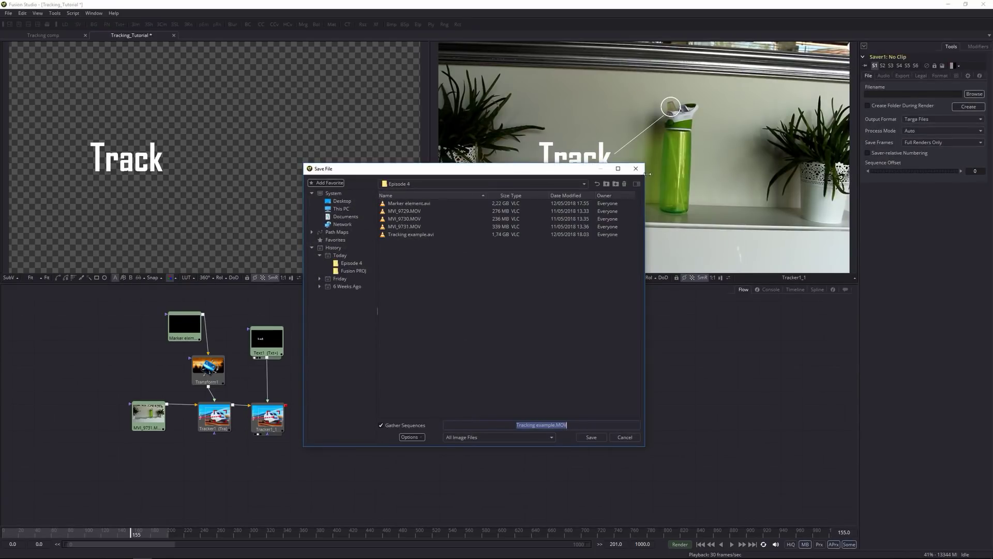
{"action": "left_click", "coordinate": [636, 168]}
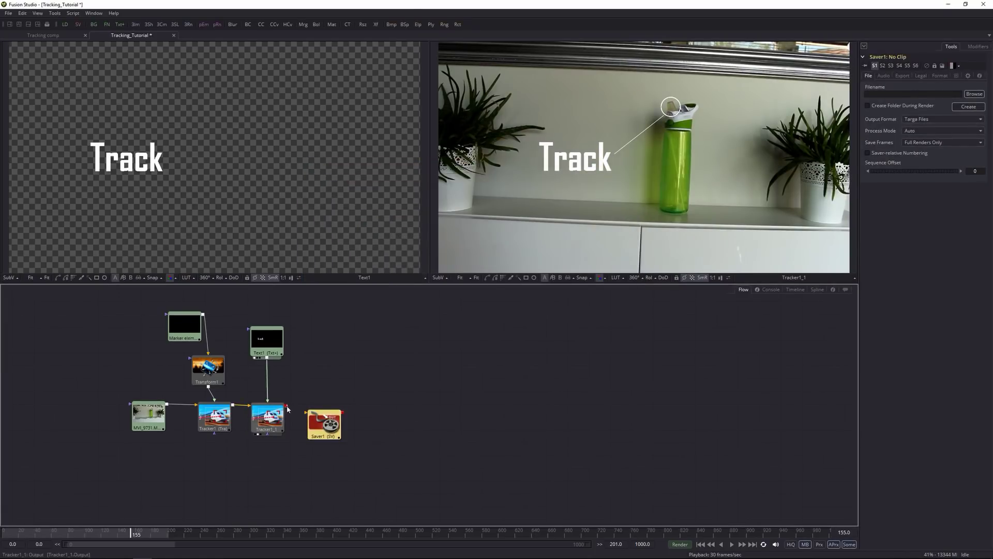
{"action": "left_click_drag", "start_coordinate": [287, 406], "coordinate": [325, 417]}
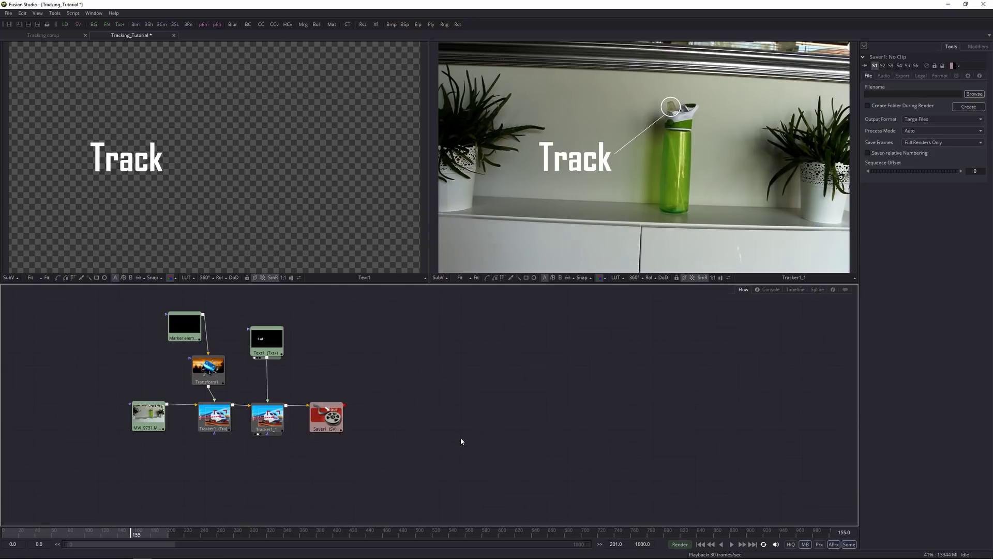